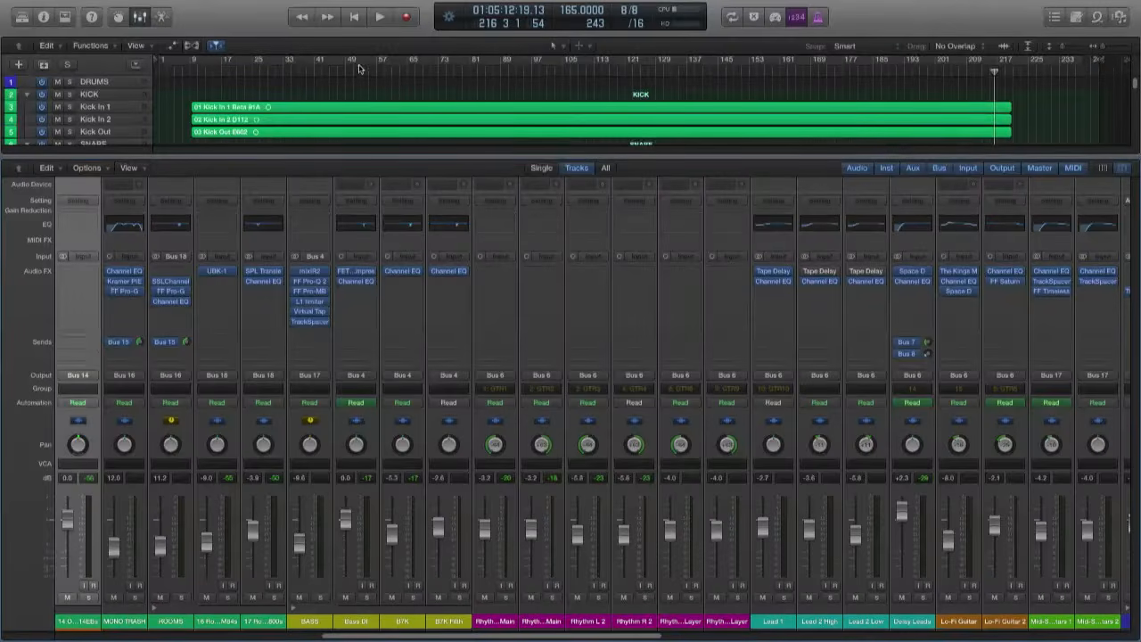
- Switch cycle mode off and select the INSTRUMENT BUS channel strip in the mixer
{"action": "left_click", "coordinate": [359, 68]}
{"action": "left_click_drag", "start_coordinate": [596, 636], "coordinate": [1090, 636]}
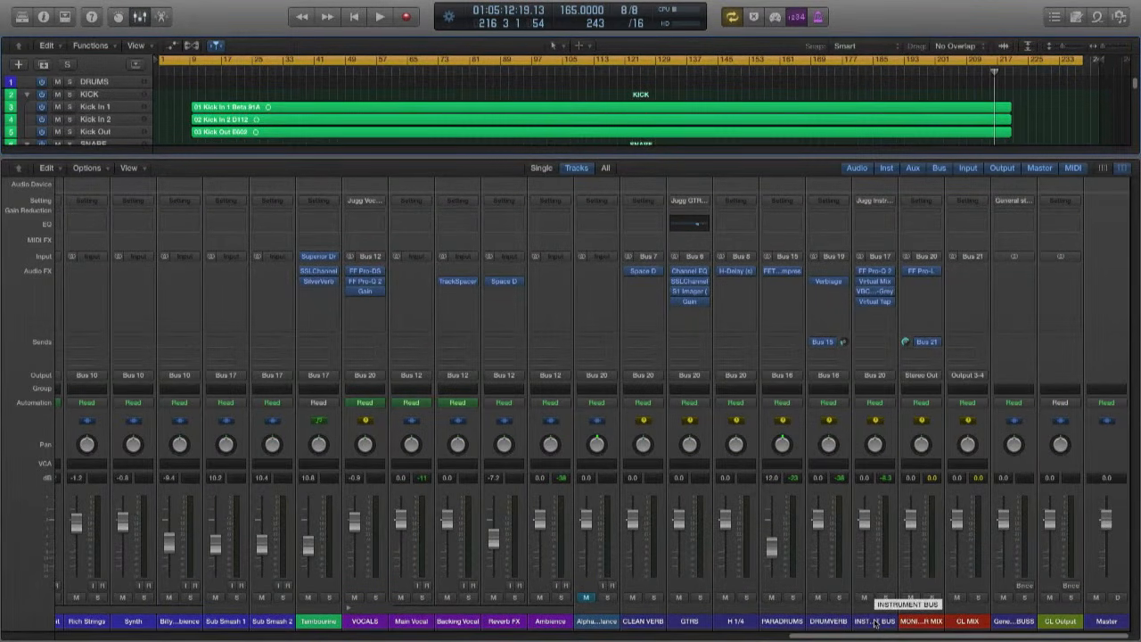
{"action": "key", "text": "c"}
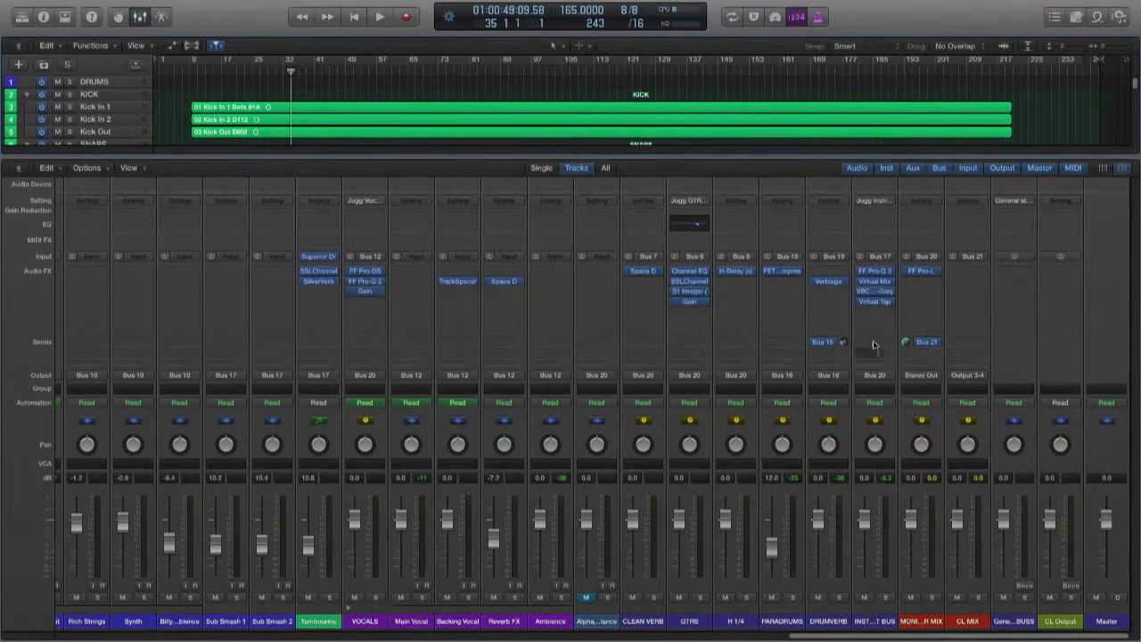
{"action": "left_click", "coordinate": [875, 621]}
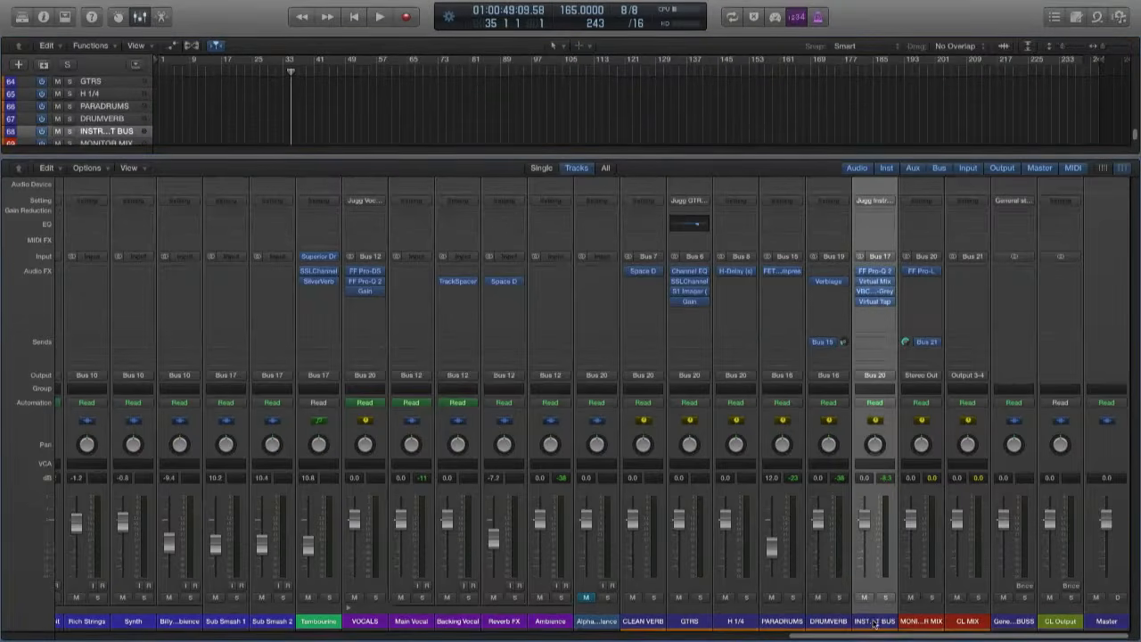
- Show the full track arrangement without the mixer and start playback from about bar 17
{"action": "left_click", "coordinate": [862, 270]}
{"action": "left_click", "coordinate": [861, 275]}
{"action": "key", "text": "x"}
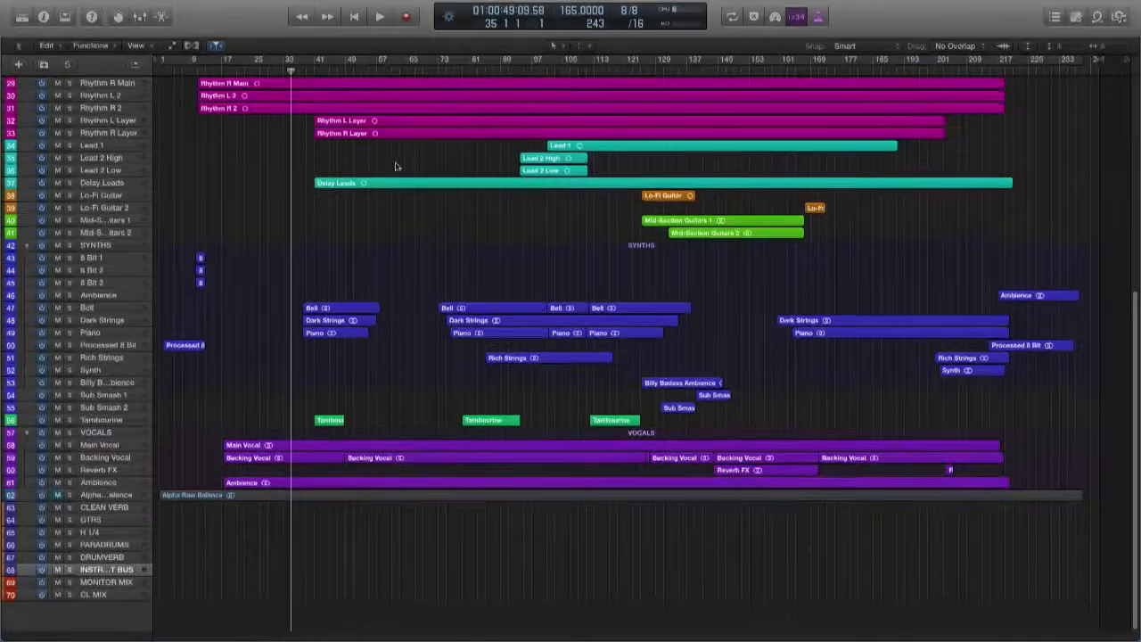
{"action": "scroll", "coordinate": [403, 165], "scroll_direction": "up", "scroll_amount": 5}
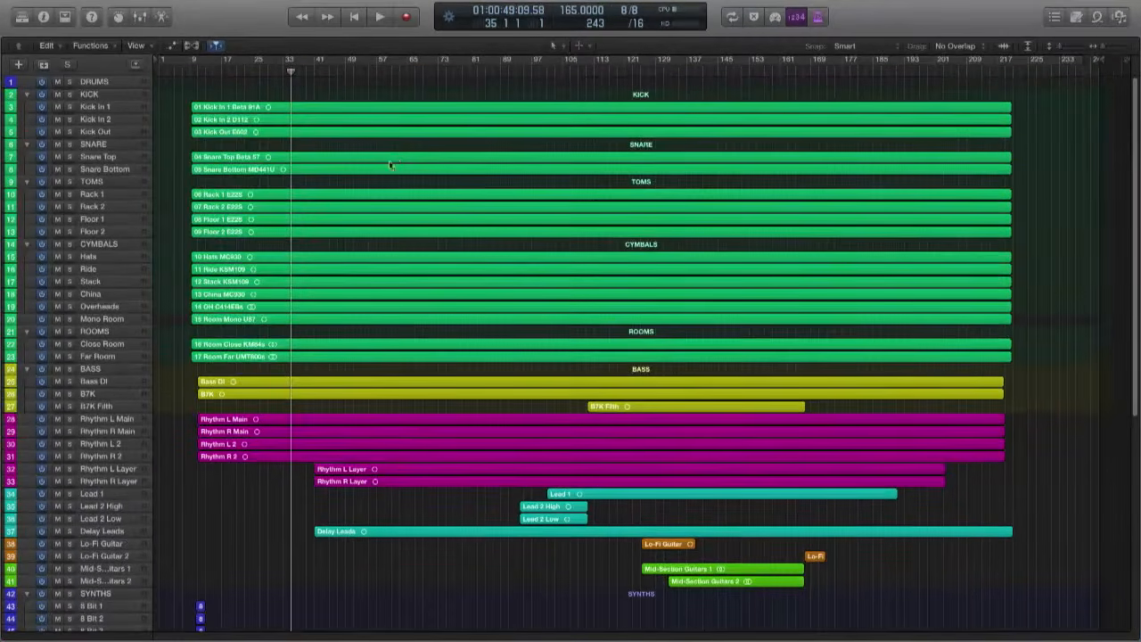
{"action": "left_click", "coordinate": [227, 71]}
{"action": "key", "text": "space"}
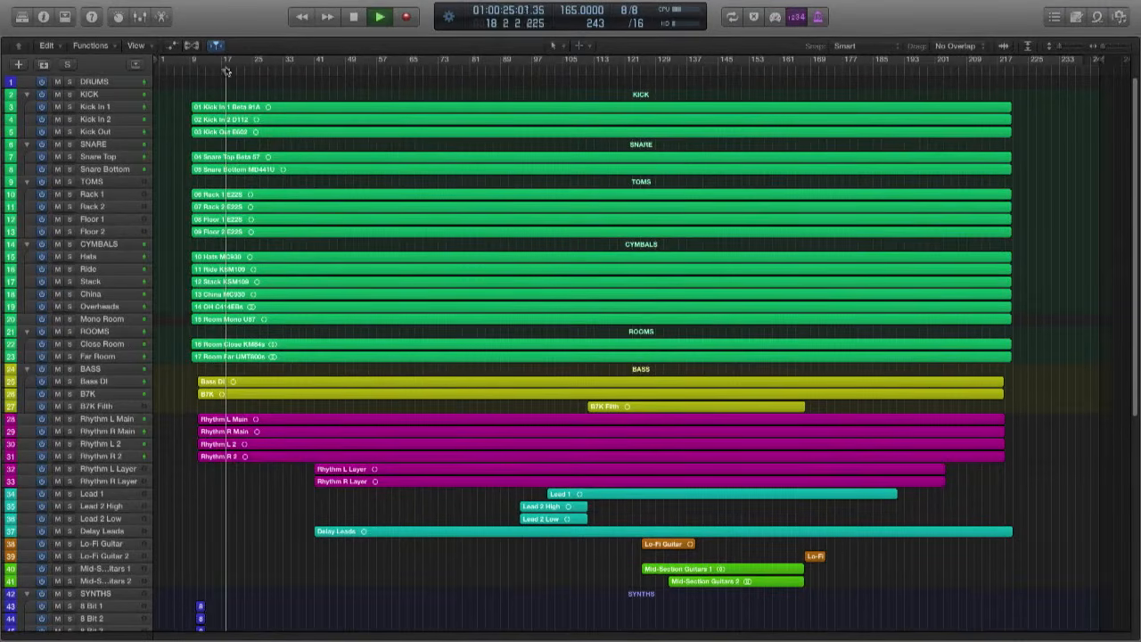
- Bring back the mixer and audition the mix through the instrument bus in two short passes, stopping playback after each
{"action": "key", "text": "x"}
{"action": "mouse_move", "coordinate": [860, 284]}
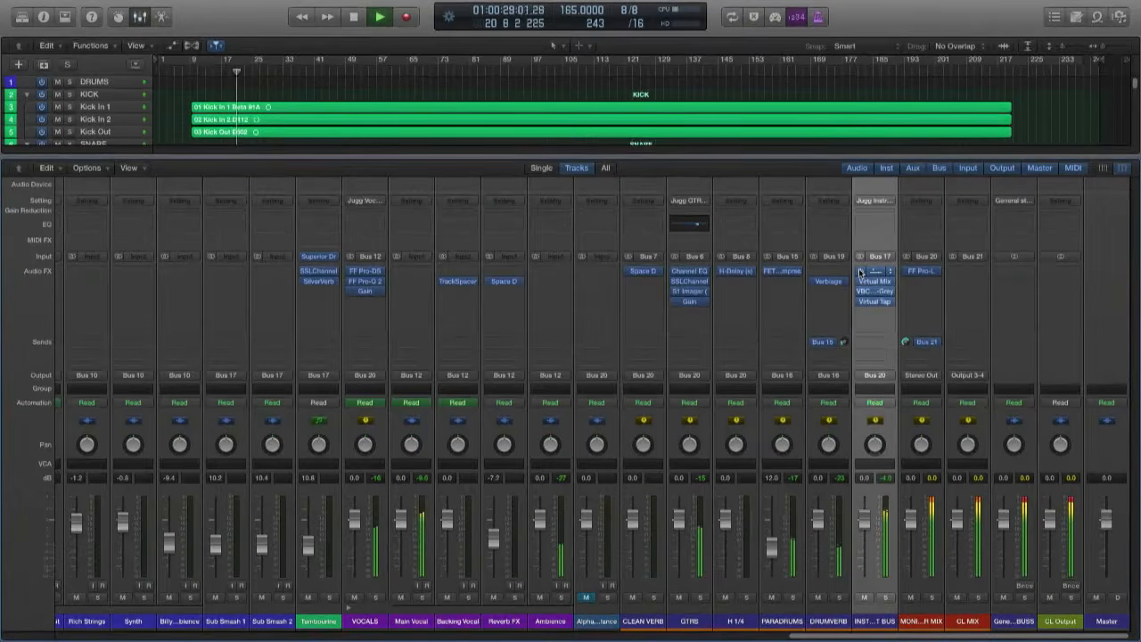
{"action": "key", "text": "space"}
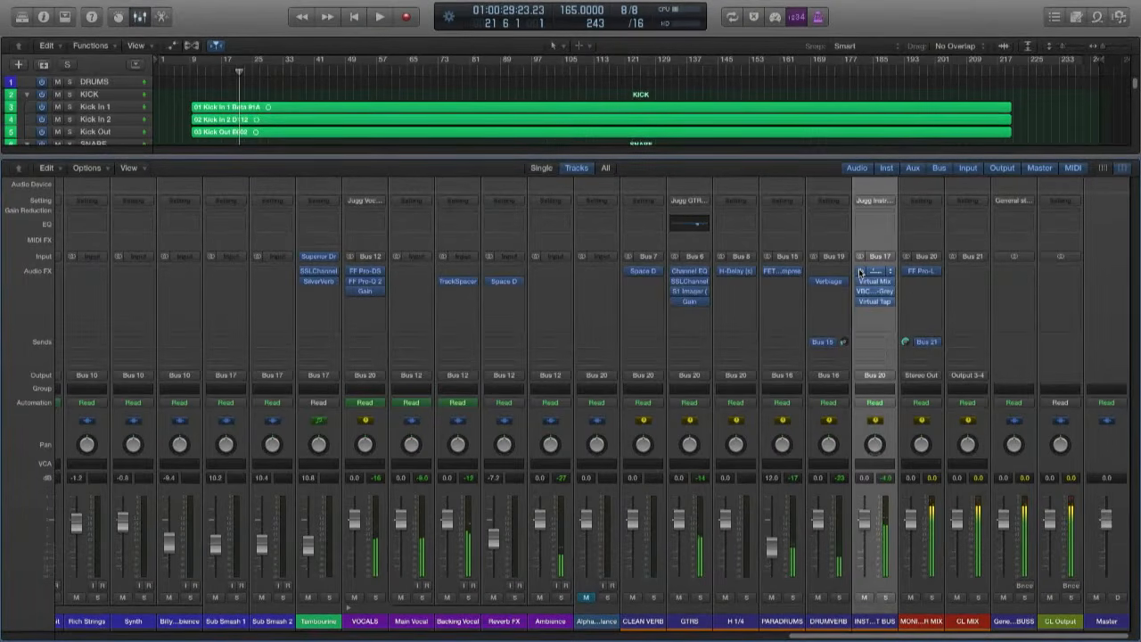
{"action": "key", "text": "space"}
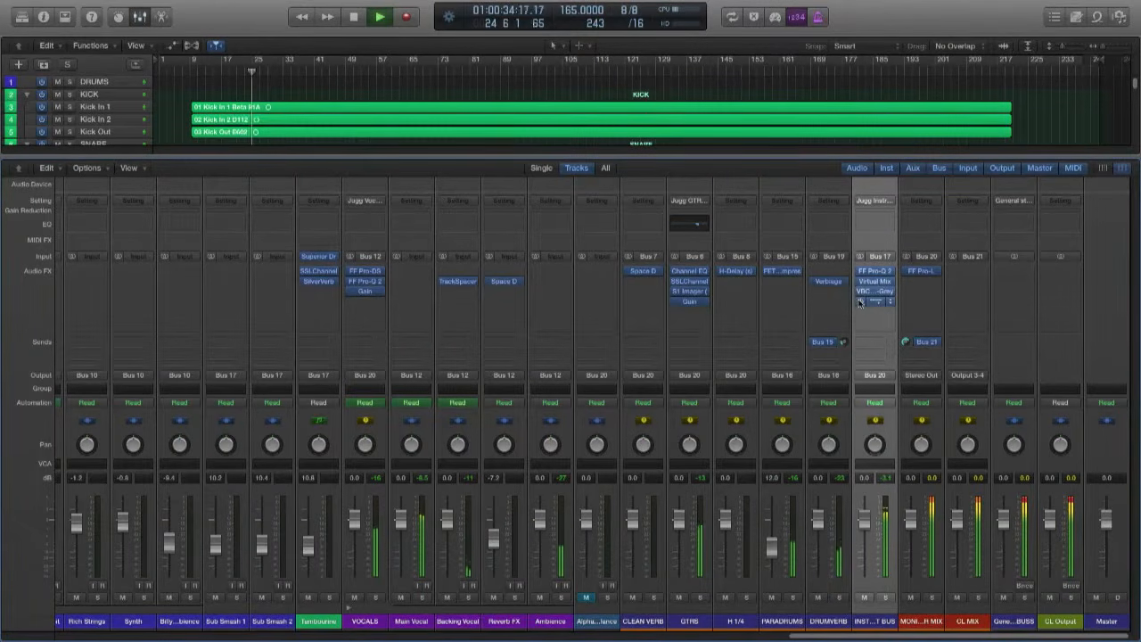
{"action": "key", "text": "space"}
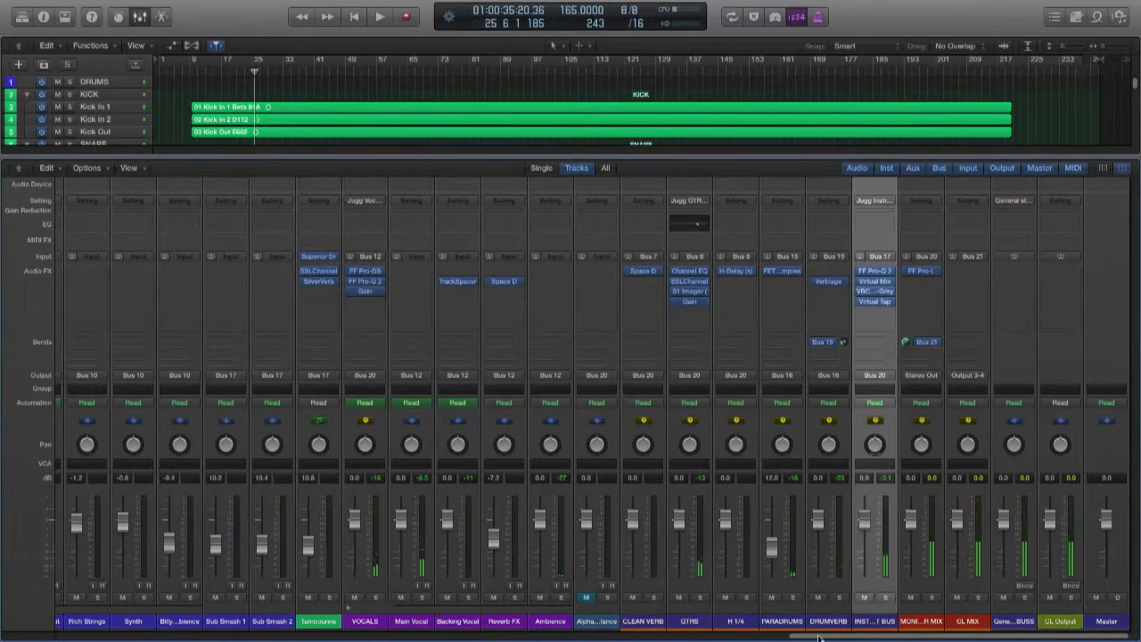
- Open the FF Pro-Q 2 equalizer on the INSTRUMENT BUS and set its display range to 12 dB
{"action": "left_click_drag", "start_coordinate": [814, 638], "coordinate": [1101, 558]}
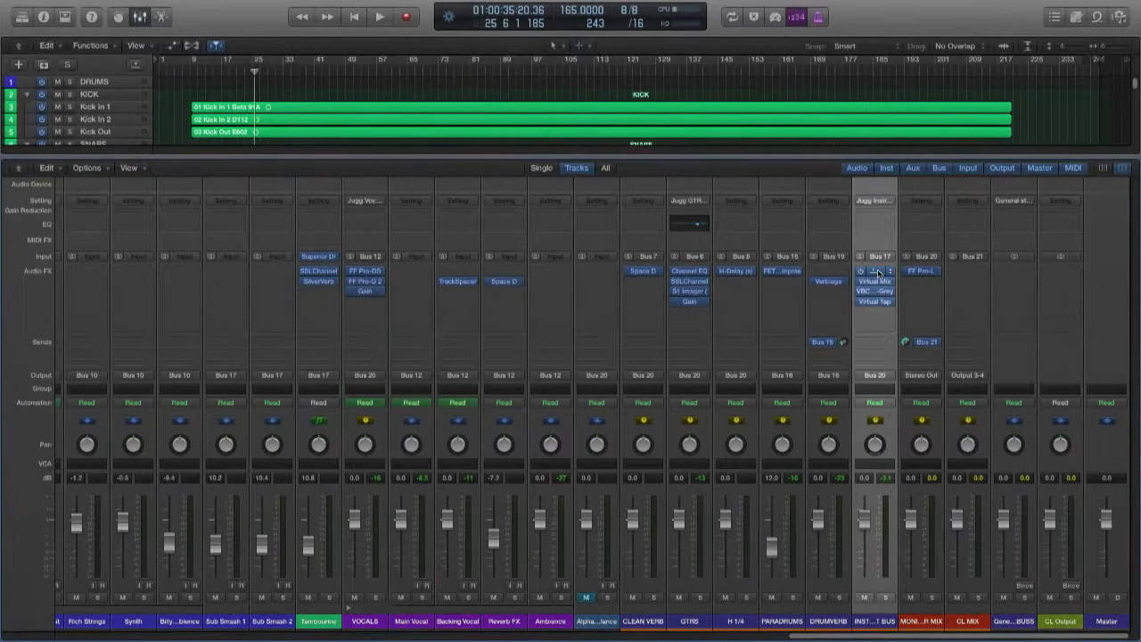
{"action": "left_click", "coordinate": [875, 271]}
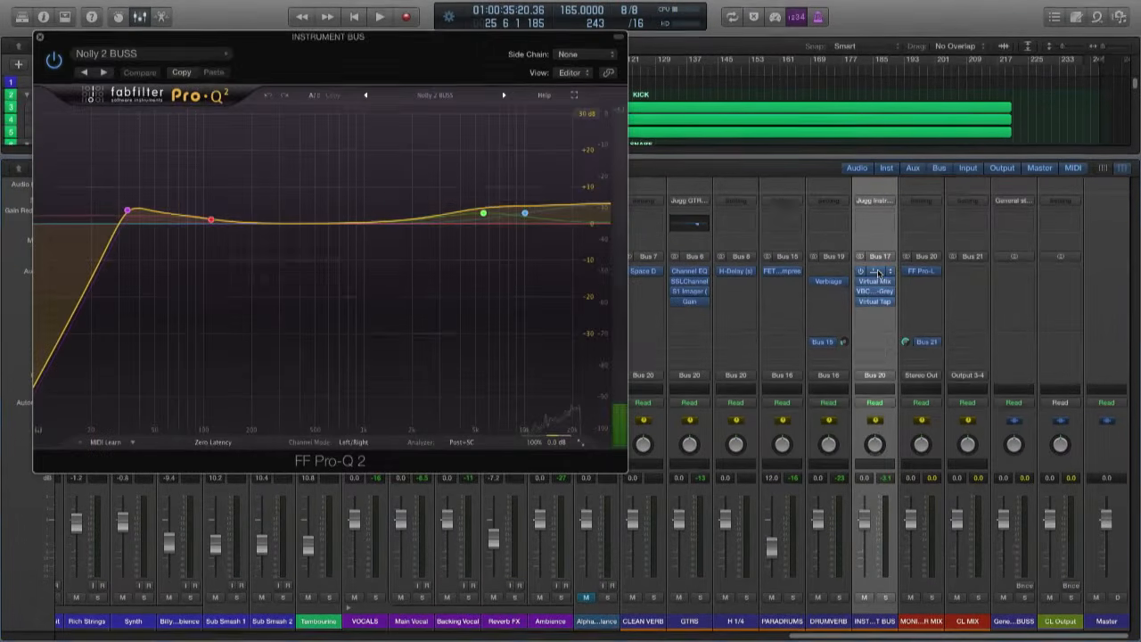
{"action": "left_click_drag", "start_coordinate": [308, 107], "coordinate": [524, 191]}
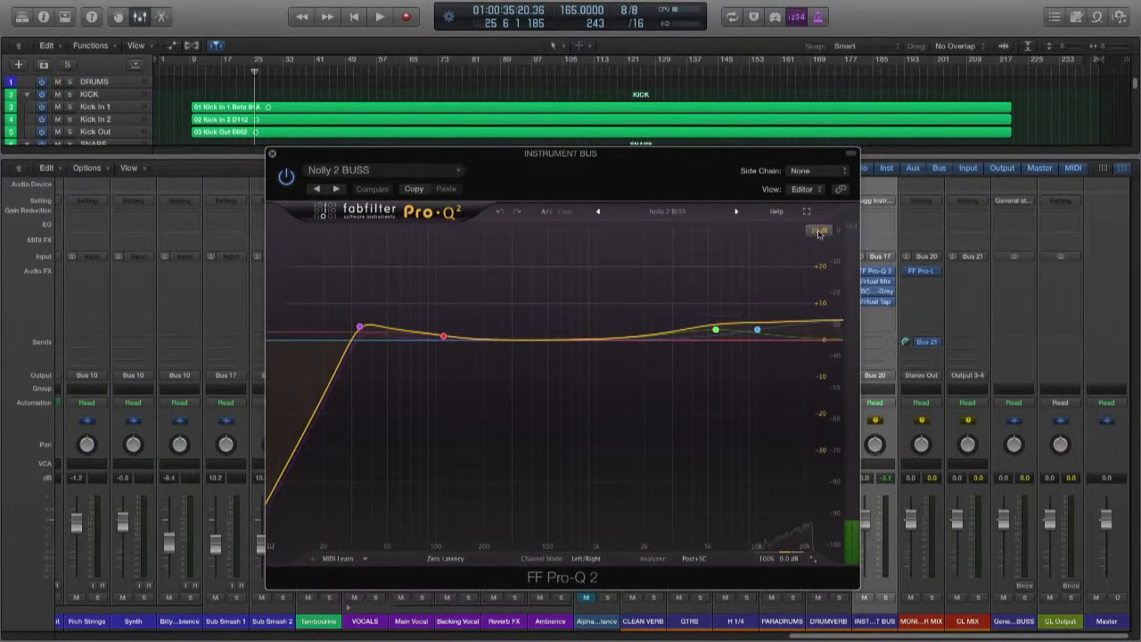
{"action": "left_click", "coordinate": [819, 232]}
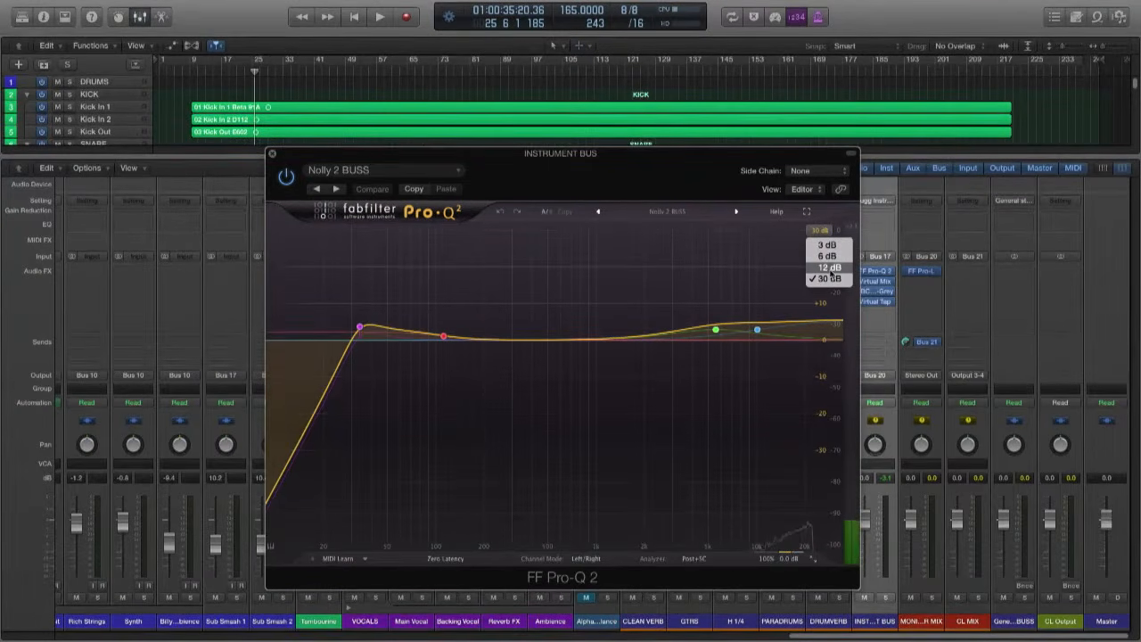
{"action": "left_click", "coordinate": [831, 267]}
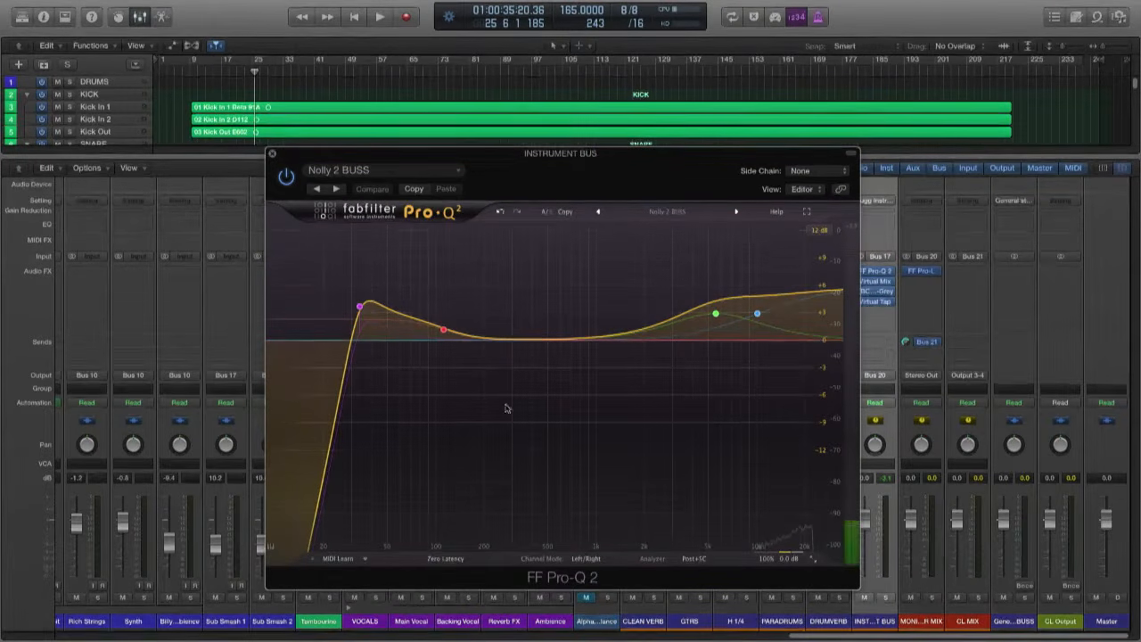
- Examine the frequency, gain and Q settings of the low and high bands on the Pro-Q 2 curve
{"action": "mouse_move", "coordinate": [361, 308]}
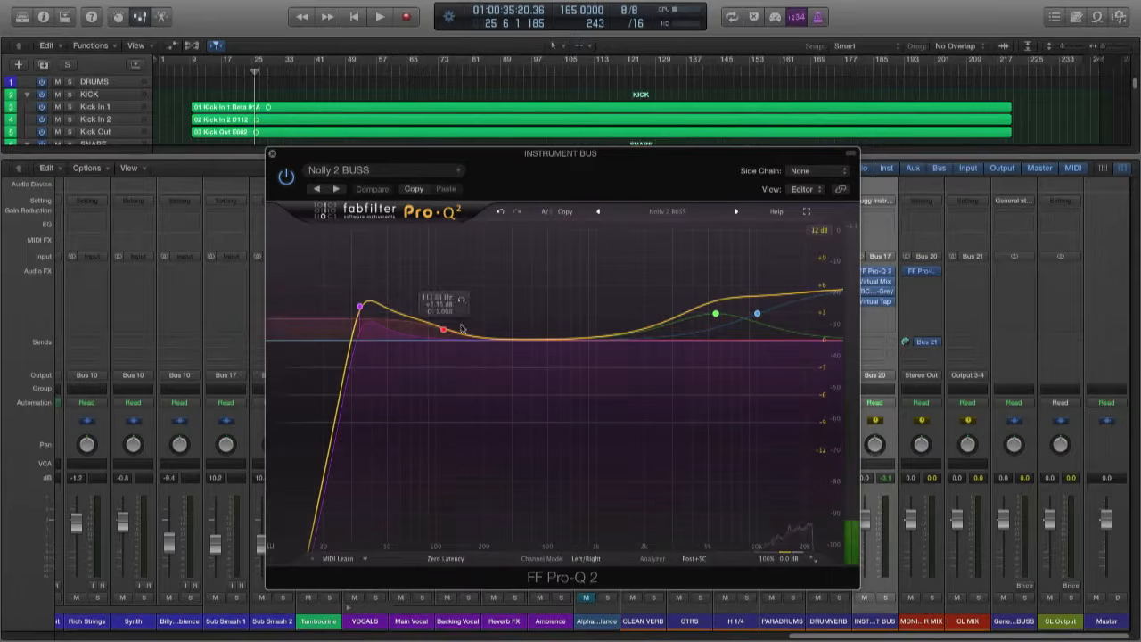
{"action": "mouse_move", "coordinate": [838, 311]}
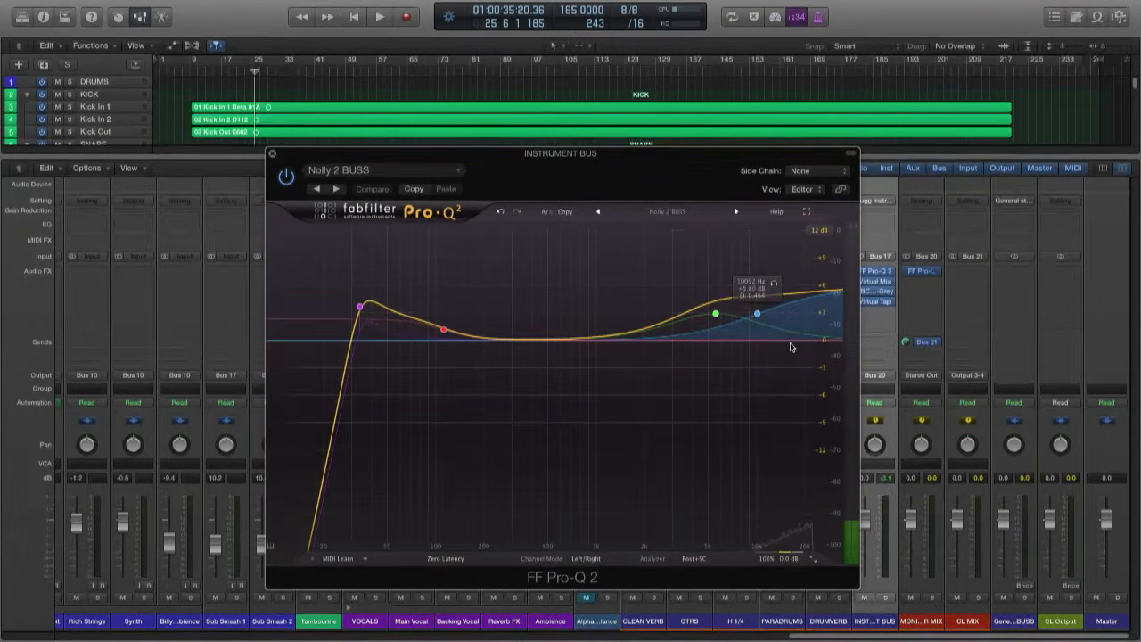
{"action": "mouse_move", "coordinate": [701, 387]}
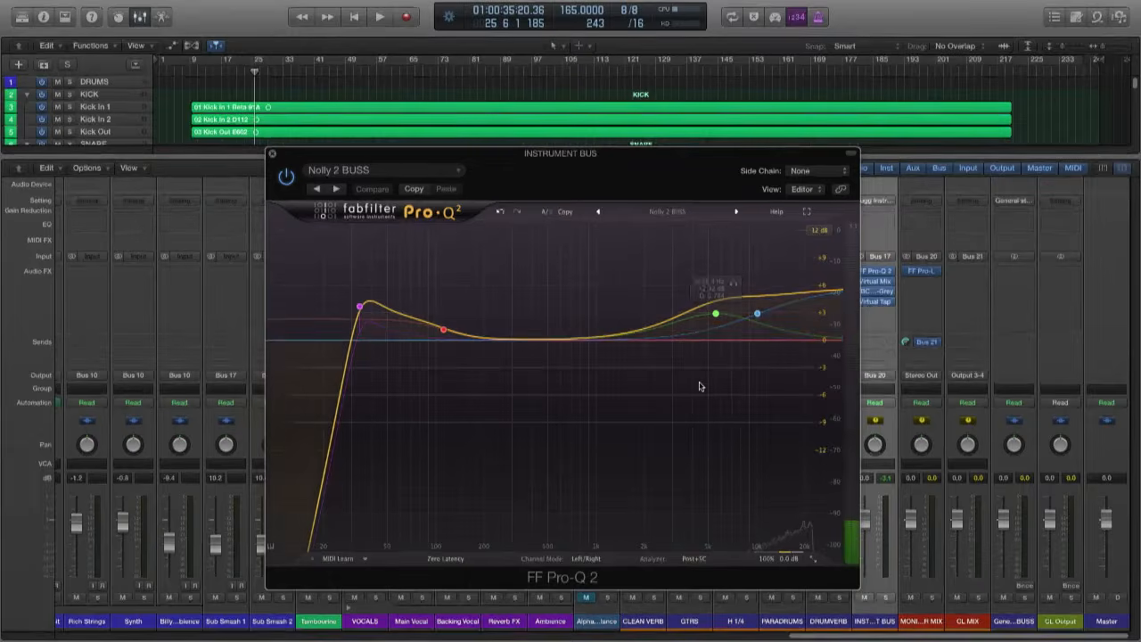
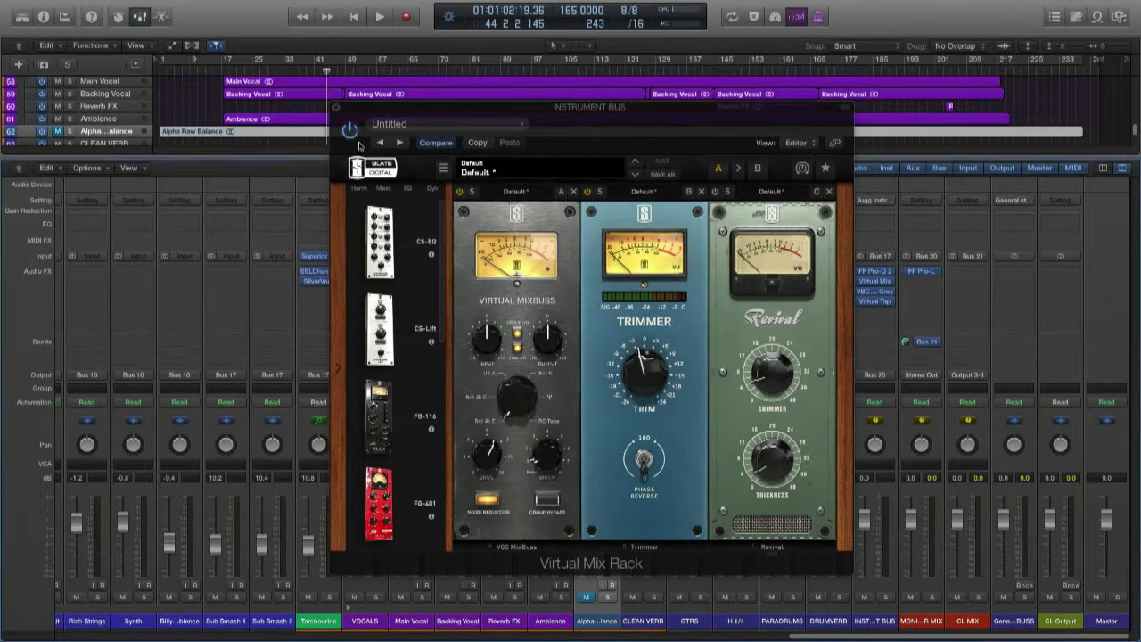
- Insert a stereo Test Oscillator in the empty slot below FF Pro-L on the MONITOR MIX channel
{"action": "left_click_drag", "start_coordinate": [381, 111], "coordinate": [208, 73]}
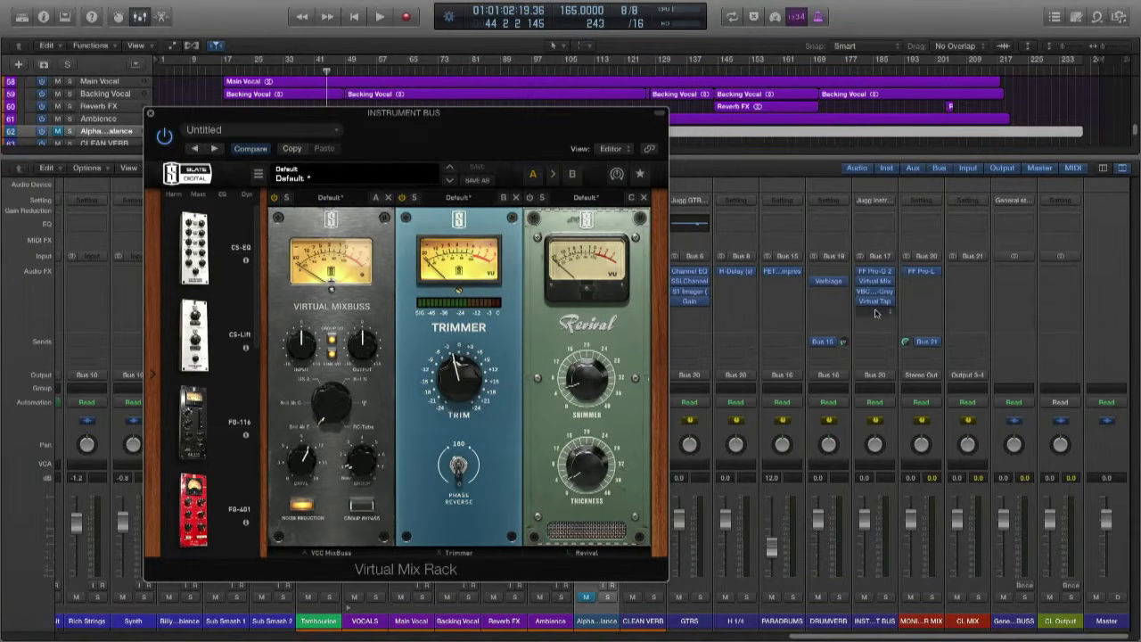
{"action": "left_click", "coordinate": [929, 282]}
{"action": "left_click", "coordinate": [856, 354]}
{"action": "left_click", "coordinate": [925, 286]}
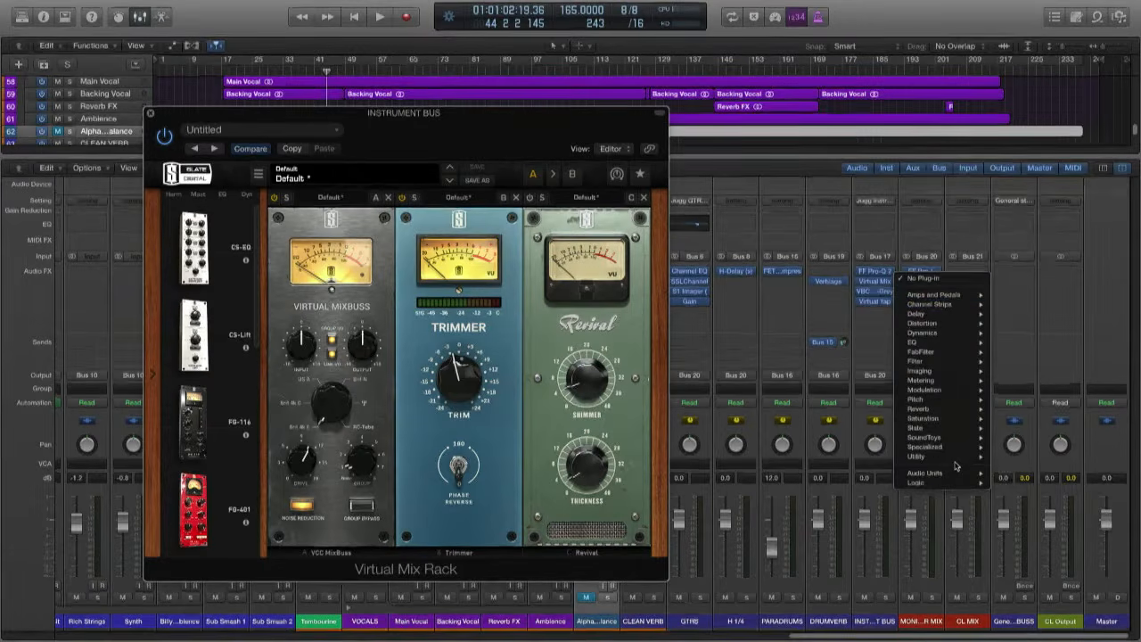
{"action": "mouse_move", "coordinate": [956, 463]}
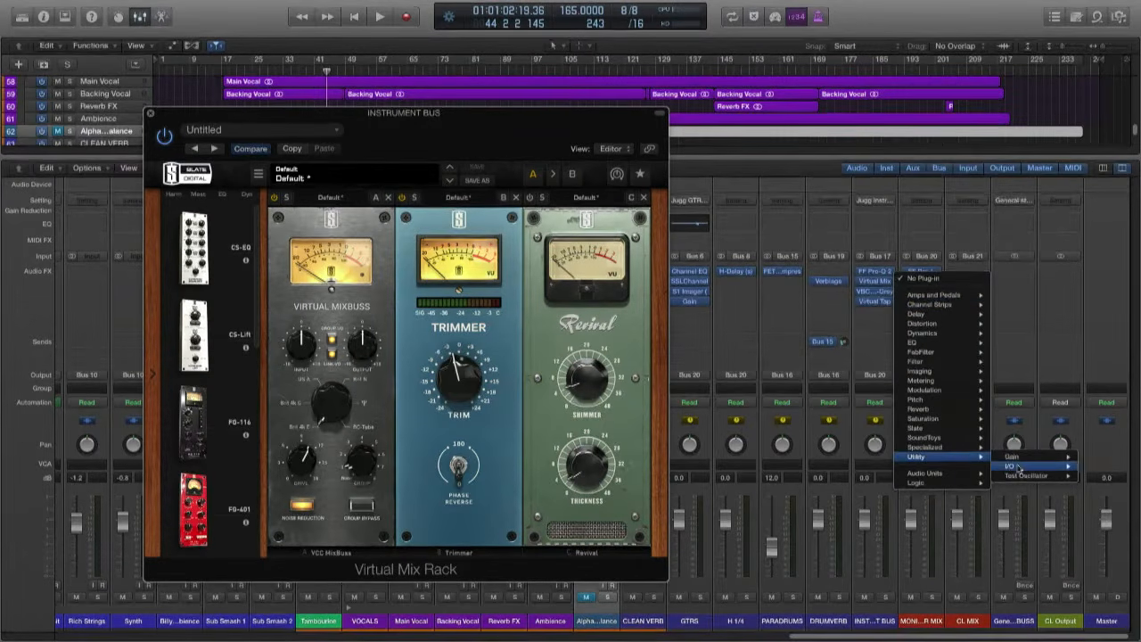
{"action": "mouse_move", "coordinate": [1020, 476]}
{"action": "left_click", "coordinate": [1094, 476]}
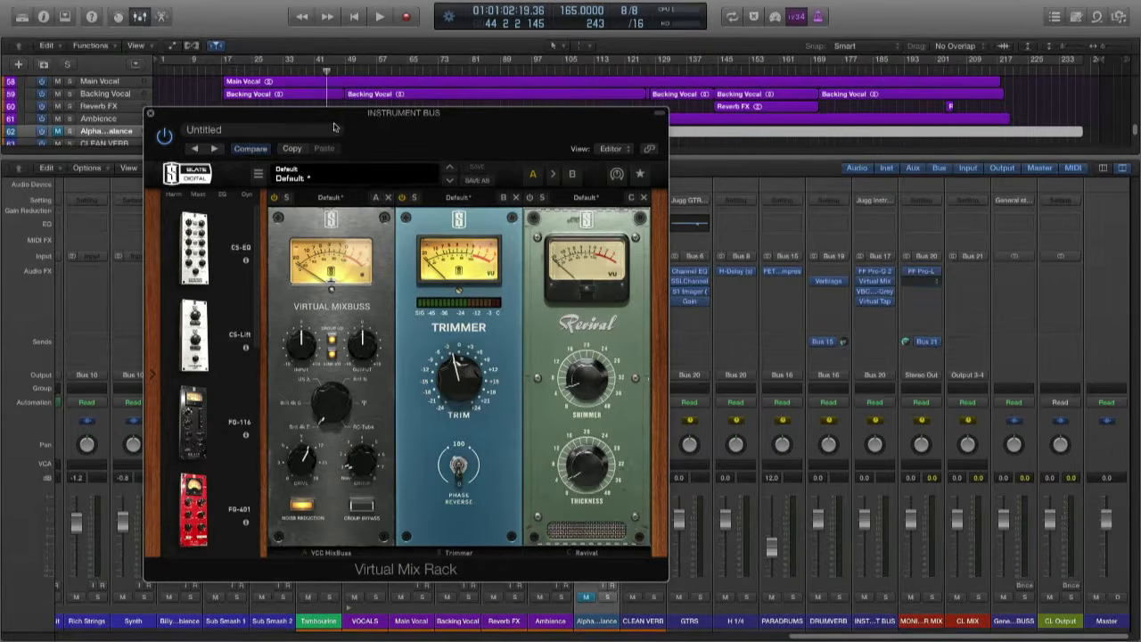
- Silence the Test Oscillator by pulling its level down to the minimum, and close its window
{"action": "left_click", "coordinate": [55, 60]}
{"action": "left_click_drag", "start_coordinate": [228, 138], "coordinate": [233, 207]}
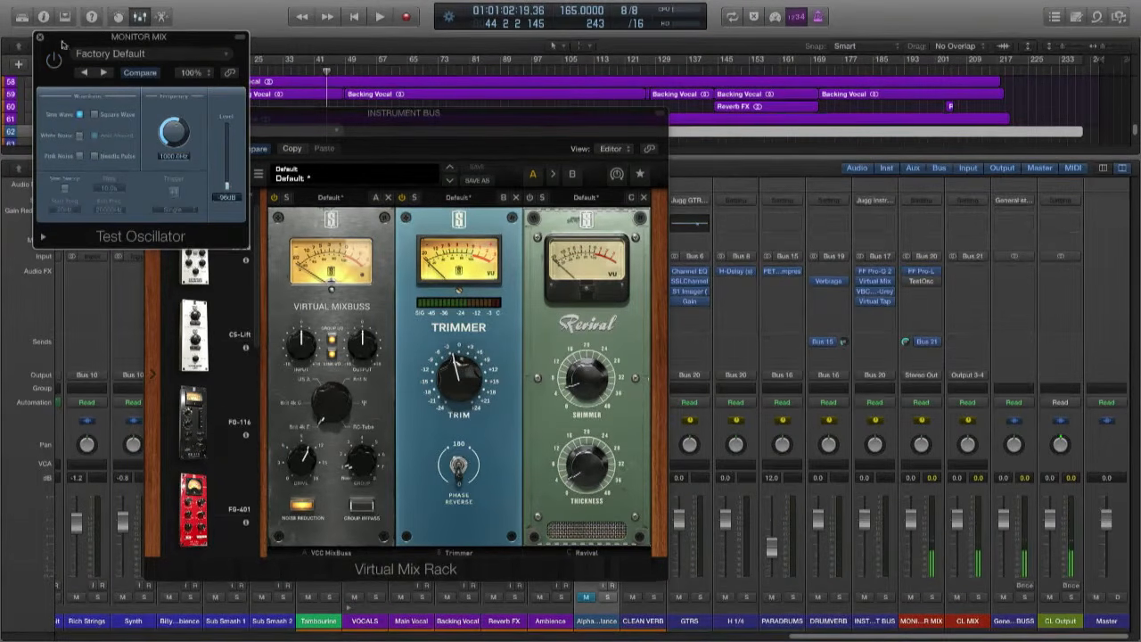
{"action": "left_click", "coordinate": [39, 40]}
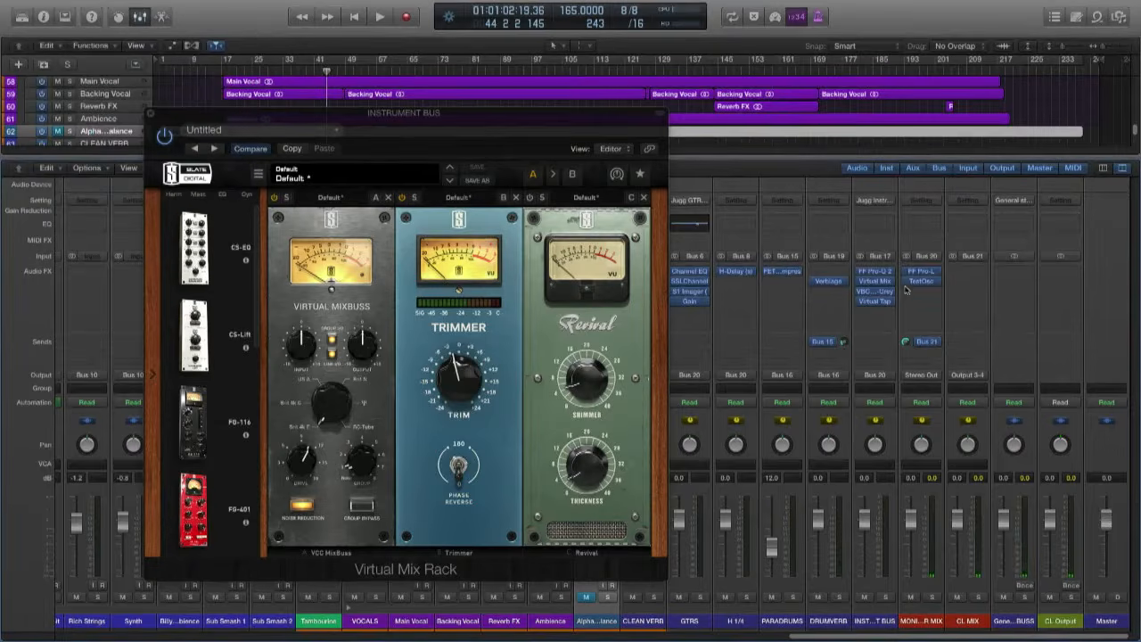
- Insert a stereo FF Pro-Q 2 after the Test Oscillator on the MONITOR MIX and position its window
{"action": "left_click", "coordinate": [932, 289]}
{"action": "mouse_move", "coordinate": [960, 364]}
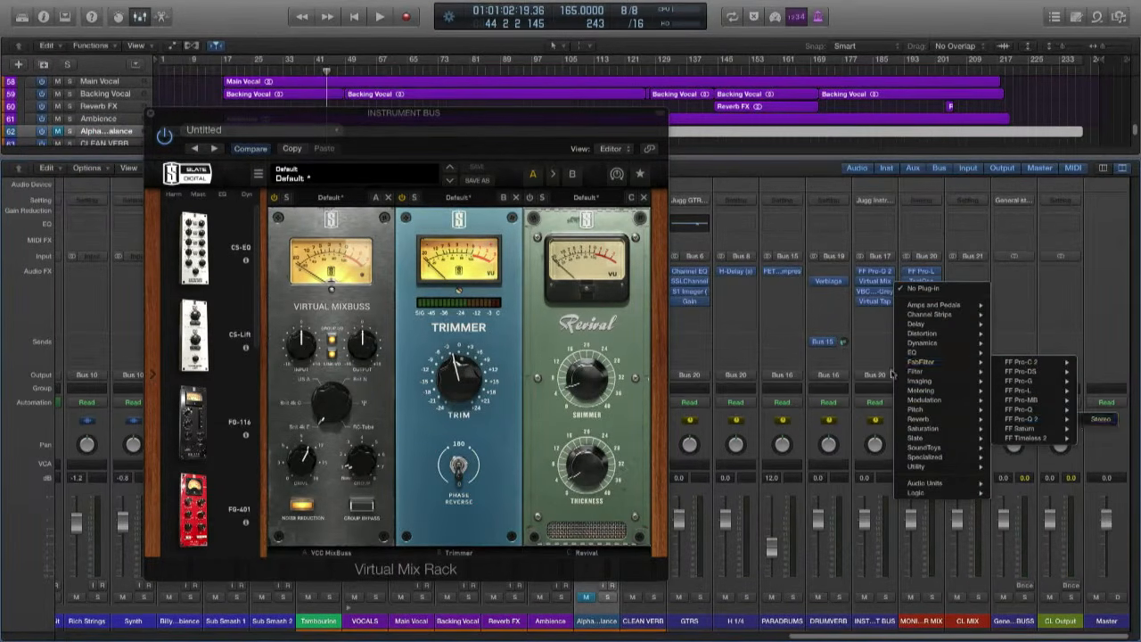
{"action": "left_click", "coordinate": [1096, 419]}
{"action": "left_click_drag", "start_coordinate": [211, 45], "coordinate": [481, 98]}
- Insert a stereo Gain plugin below FF Pro-Q 2 on the MONITOR MIX, reduce its gain to -96 dB and close it
{"action": "left_click", "coordinate": [922, 307]}
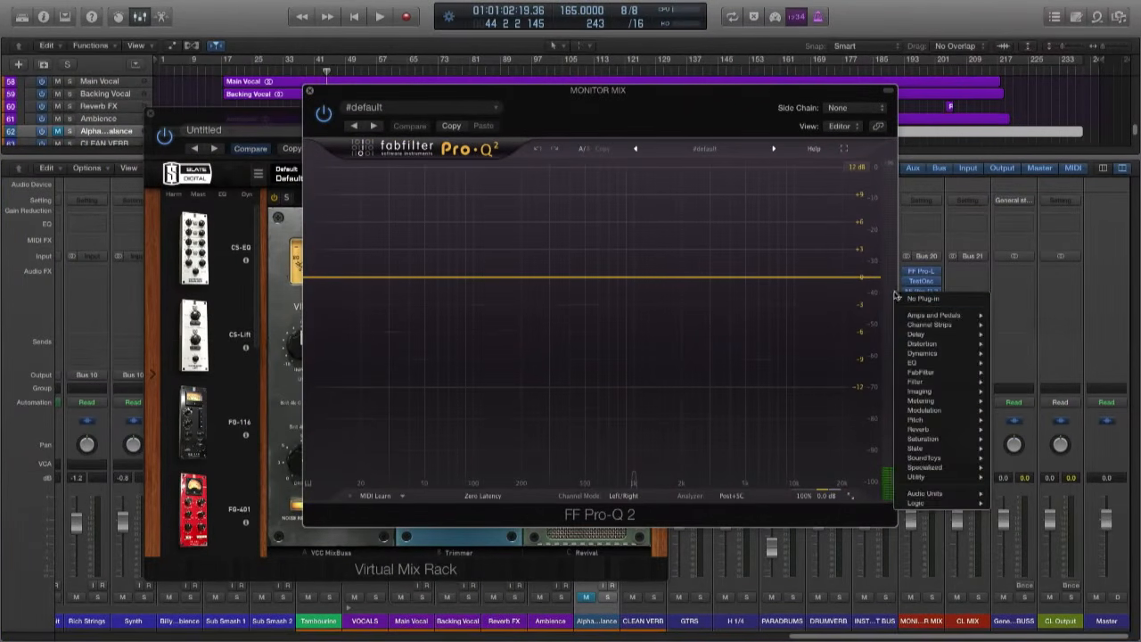
{"action": "mouse_move", "coordinate": [949, 477]}
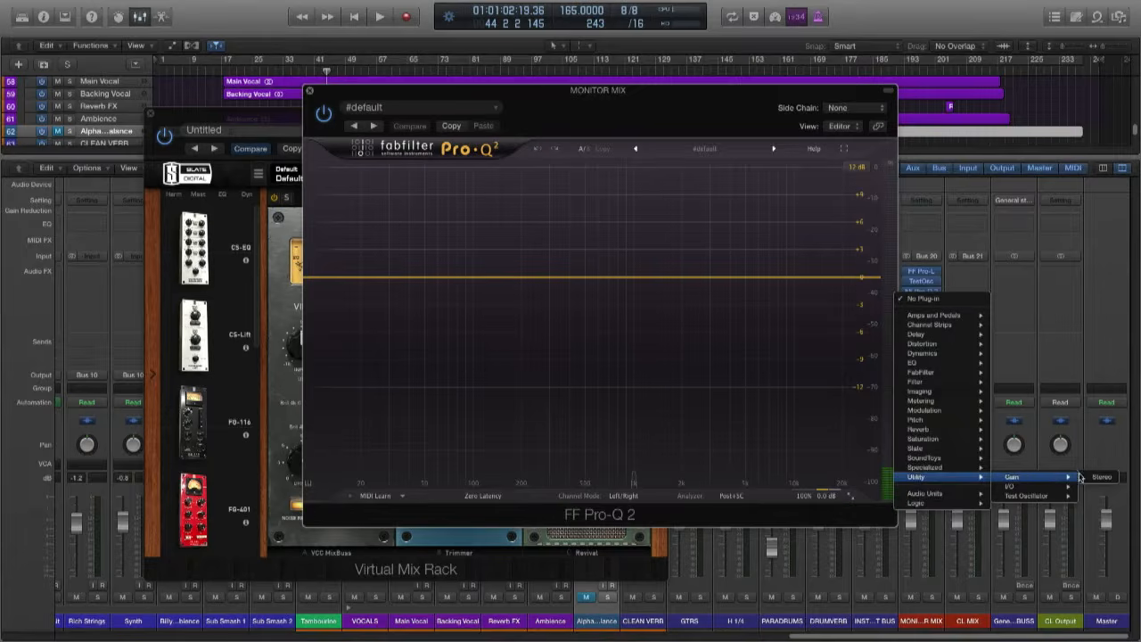
{"action": "left_click", "coordinate": [1052, 478]}
{"action": "left_click_drag", "start_coordinate": [62, 118], "coordinate": [62, 164]}
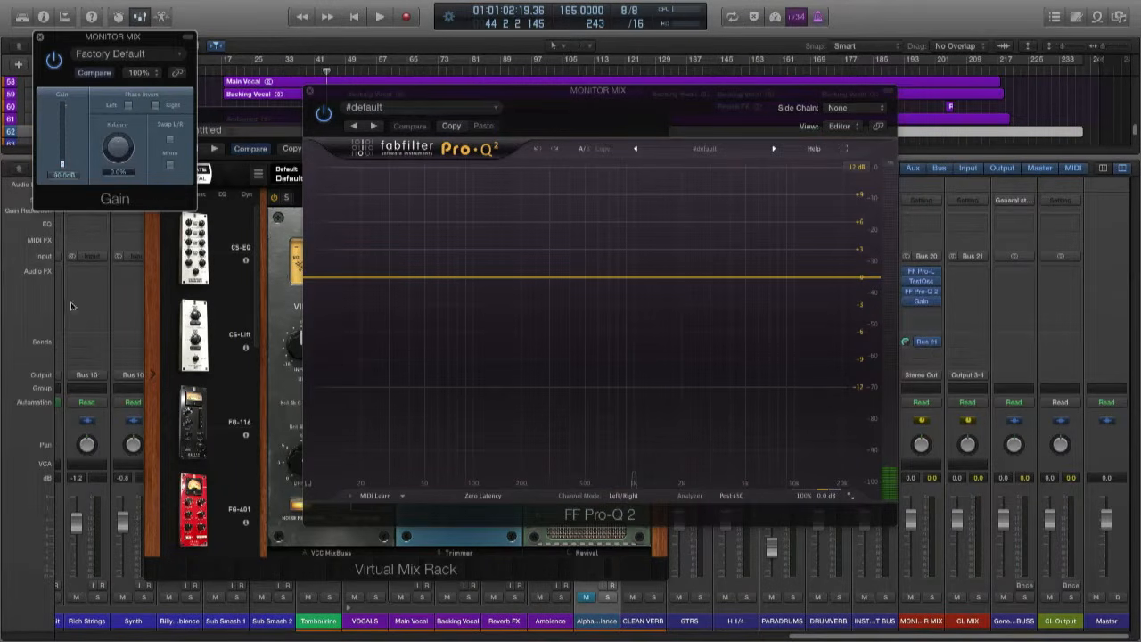
{"action": "left_click", "coordinate": [40, 39]}
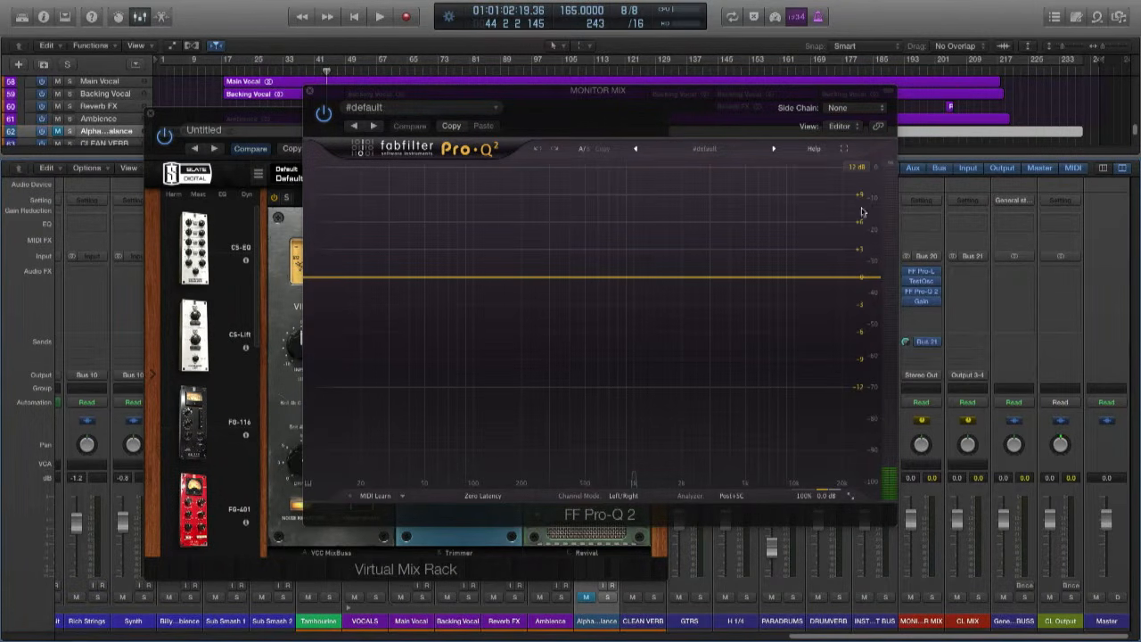
- Reopen the MONITOR MIX's Test Oscillator beside the equalizer and raise its level to -13 dB
{"action": "left_click_drag", "start_coordinate": [605, 90], "coordinate": [471, 132]}
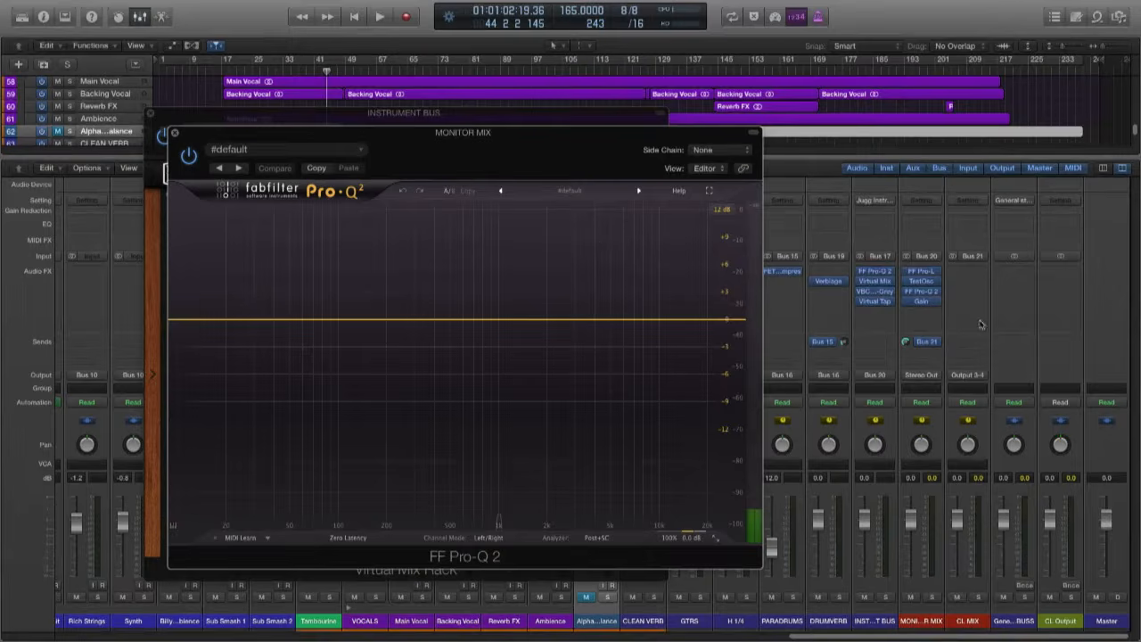
{"action": "left_click", "coordinate": [921, 281]}
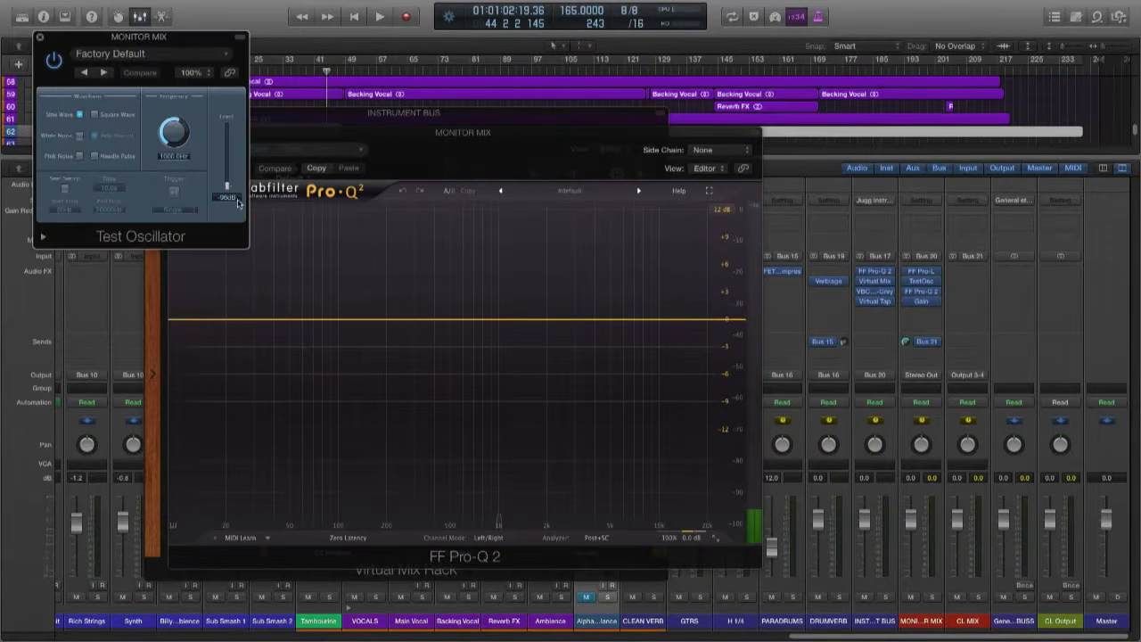
{"action": "left_click_drag", "start_coordinate": [227, 188], "coordinate": [226, 132]}
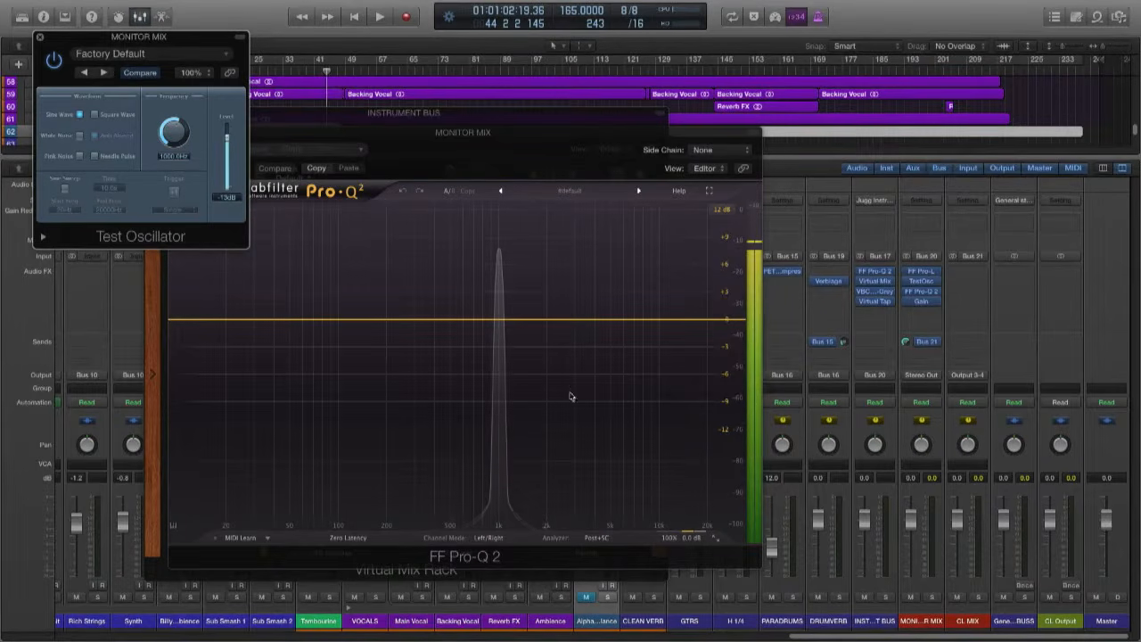
- Set the Pro-Q 2 analyzer's resolution to Maximum
{"action": "left_click", "coordinate": [628, 506]}
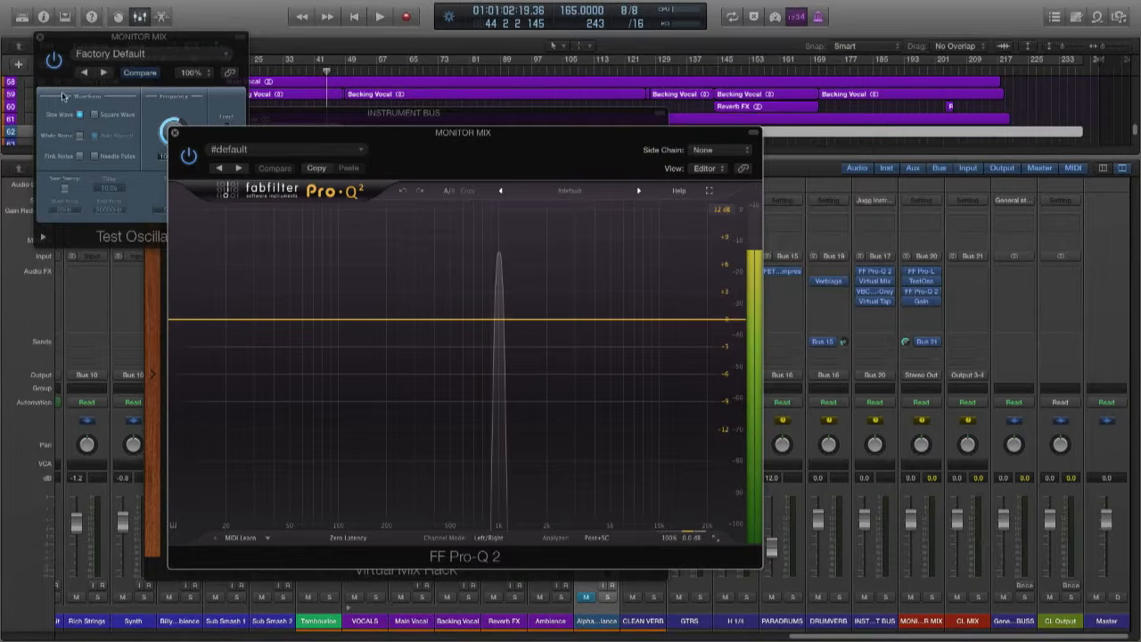
{"action": "left_click_drag", "start_coordinate": [213, 135], "coordinate": [306, 116]}
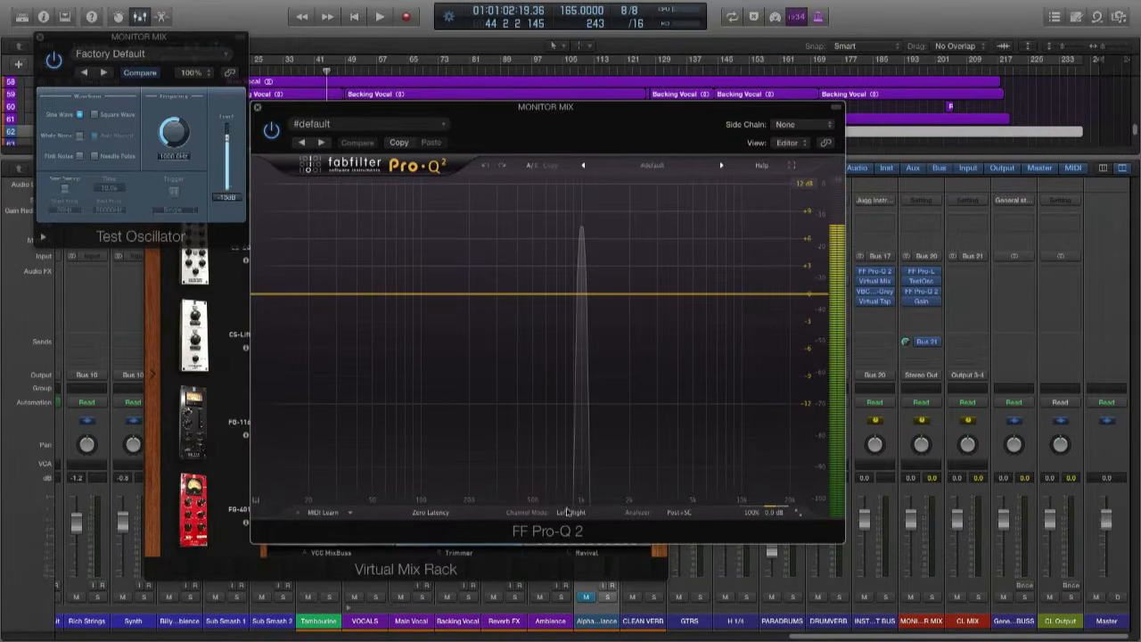
{"action": "left_click", "coordinate": [681, 512]}
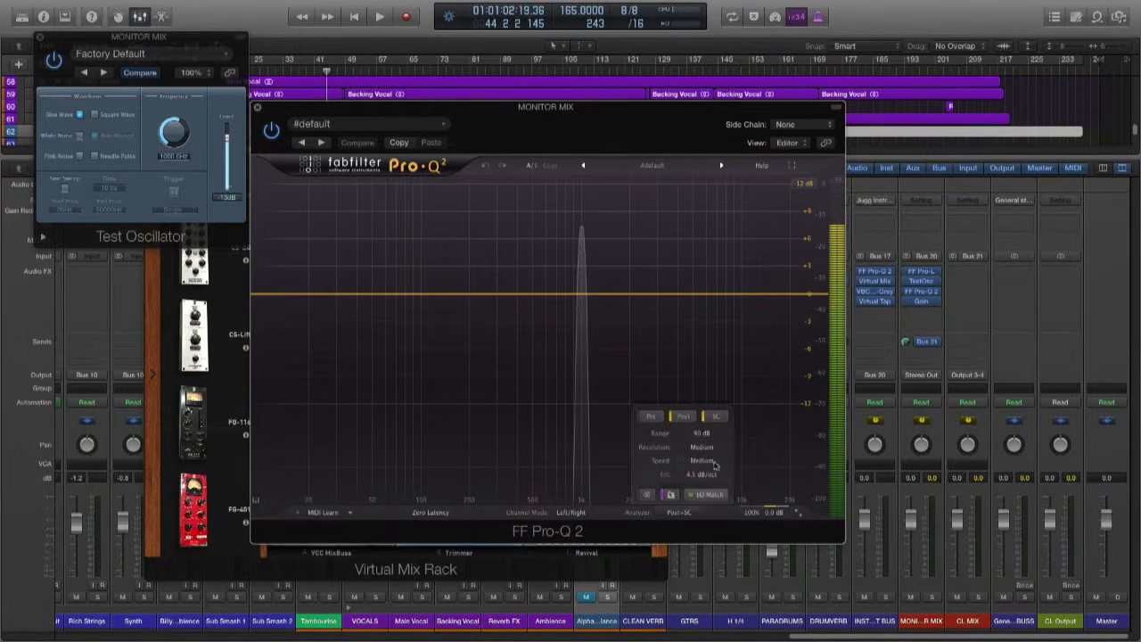
{"action": "left_click", "coordinate": [707, 449]}
{"action": "left_click", "coordinate": [701, 496]}
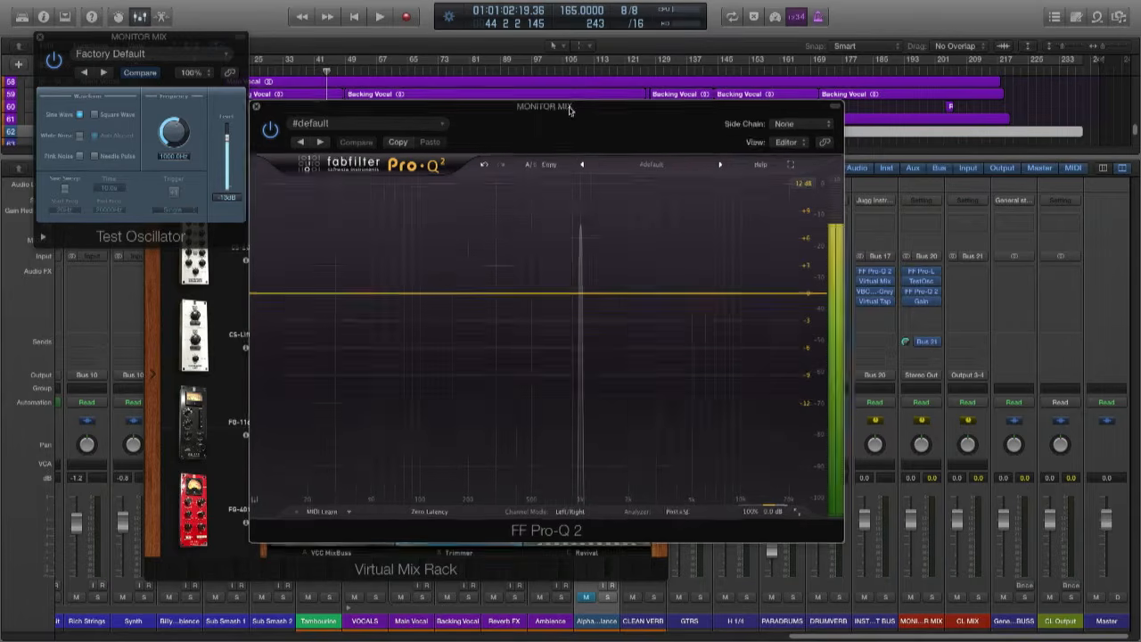
- Lower the Test Oscillator's frequency to just under 100 Hz and set the Pro-Q 2 analyzer's speed to Very Fast
{"action": "left_click_drag", "start_coordinate": [572, 111], "coordinate": [699, 69]}
{"action": "left_click_drag", "start_coordinate": [174, 132], "coordinate": [175, 162]}
{"action": "mouse_move", "coordinate": [764, 471]}
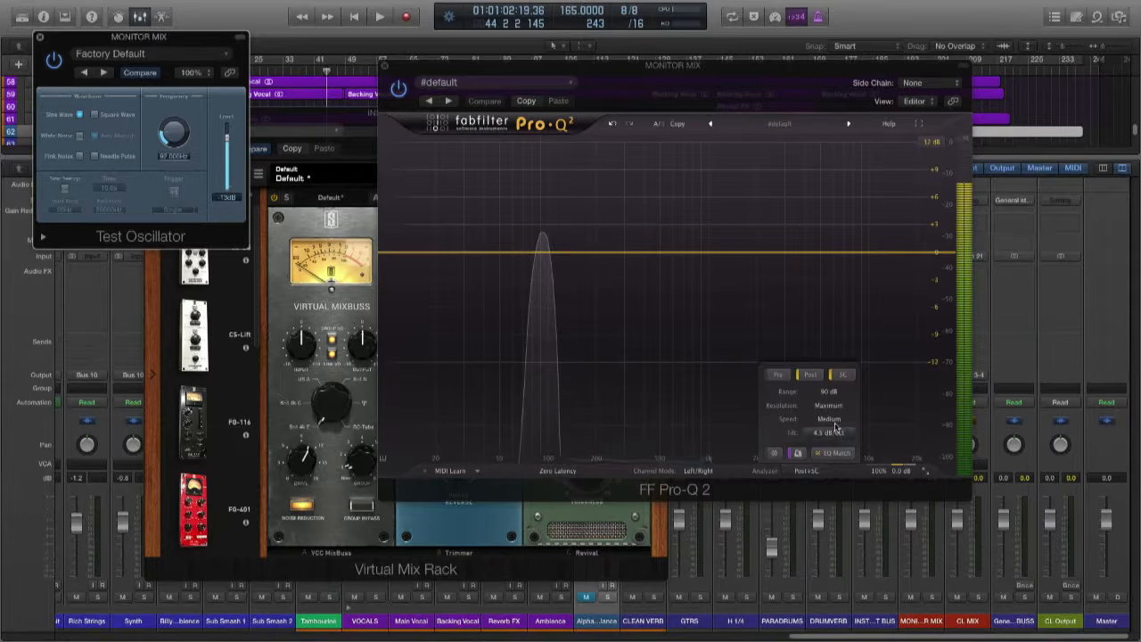
{"action": "left_click", "coordinate": [829, 419]}
{"action": "left_click", "coordinate": [834, 479]}
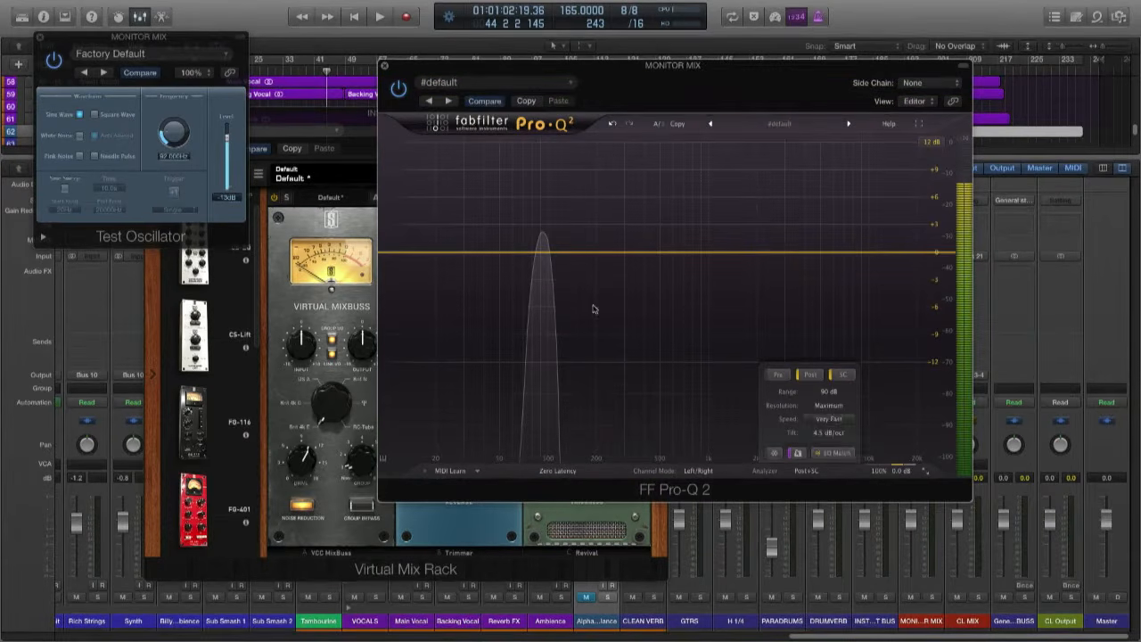
- Sweep the Test Oscillator's sine tone up to about 6200 Hz and back down, settling its frequency on 660 Hz
{"action": "left_click_drag", "start_coordinate": [174, 134], "coordinate": [172, 111]}
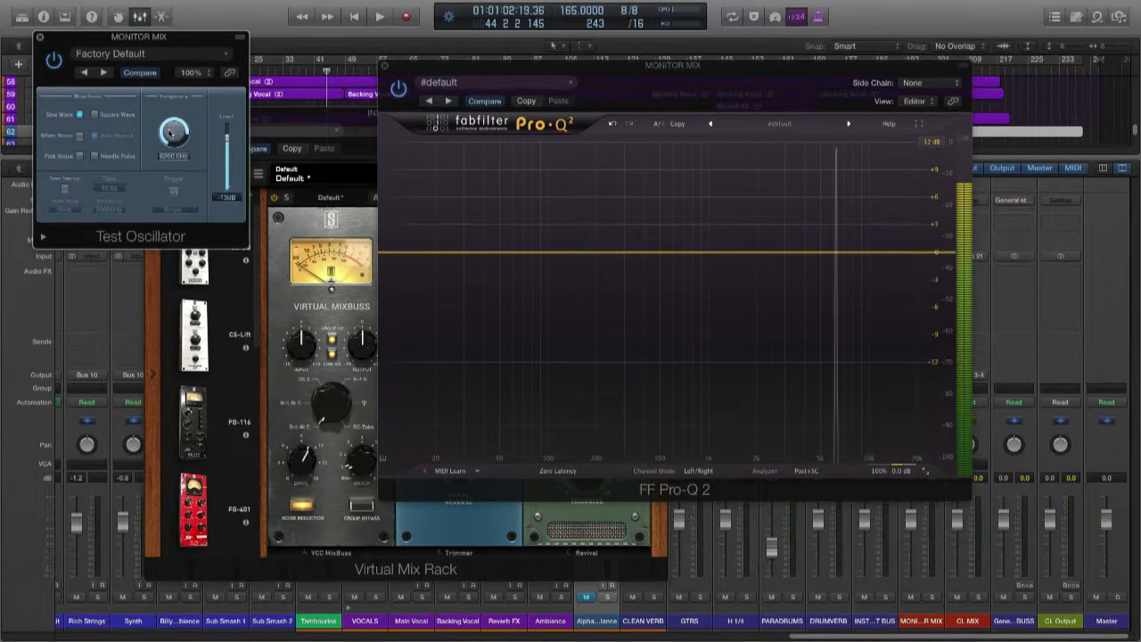
{"action": "left_click_drag", "start_coordinate": [169, 133], "coordinate": [197, 300]}
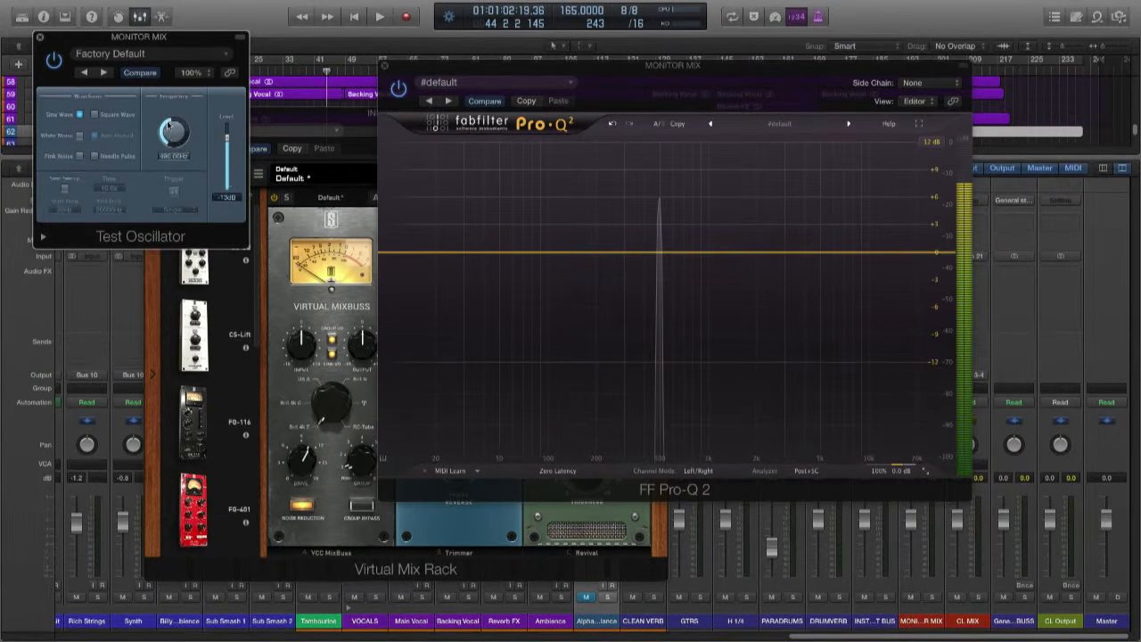
{"action": "left_click_drag", "start_coordinate": [169, 133], "coordinate": [171, 114]}
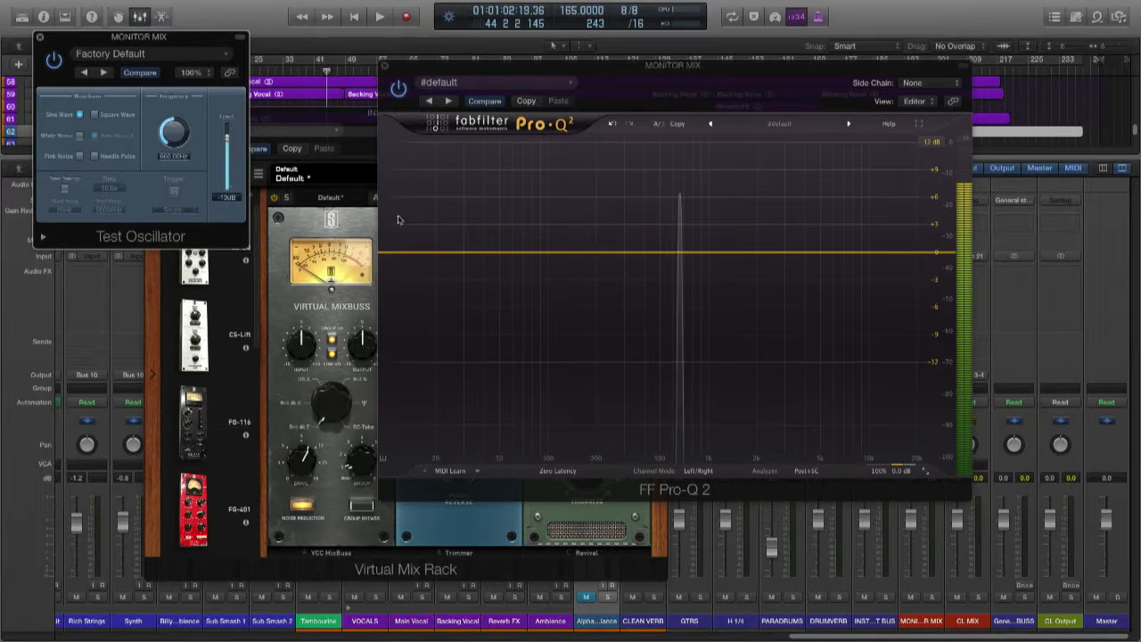
- Free the slot after the Test Oscillator by moving Gain and FF Pro-Q 2 down one slot, muting the tone briefly meanwhile
{"action": "left_click_drag", "start_coordinate": [766, 64], "coordinate": [570, 31]}
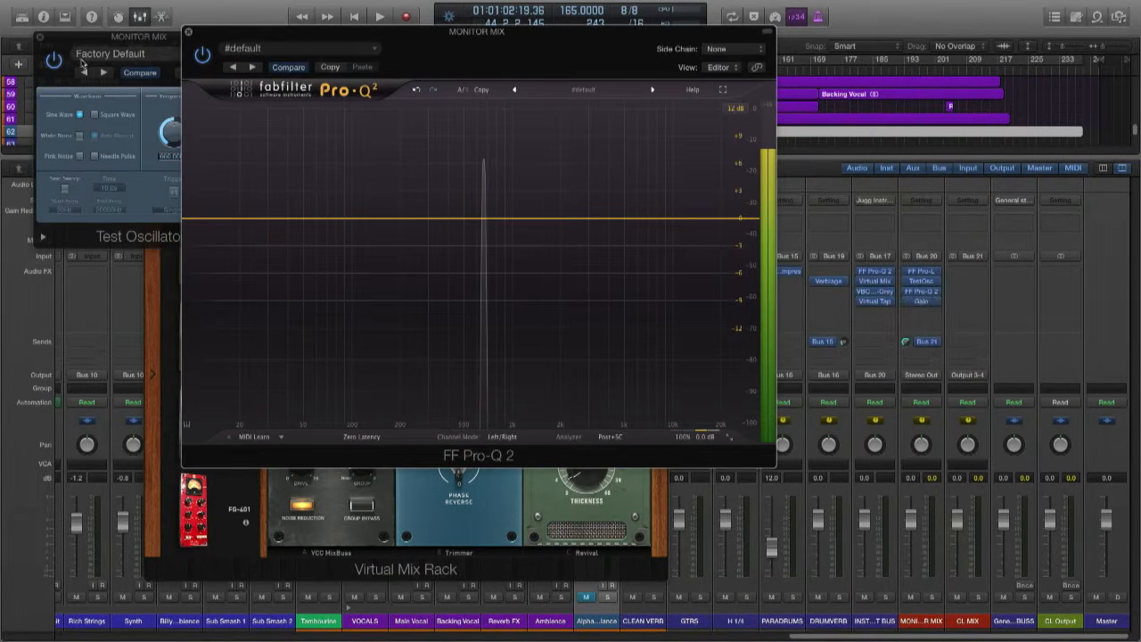
{"action": "left_click", "coordinate": [54, 61]}
{"action": "left_click_drag", "start_coordinate": [926, 305], "coordinate": [927, 315]}
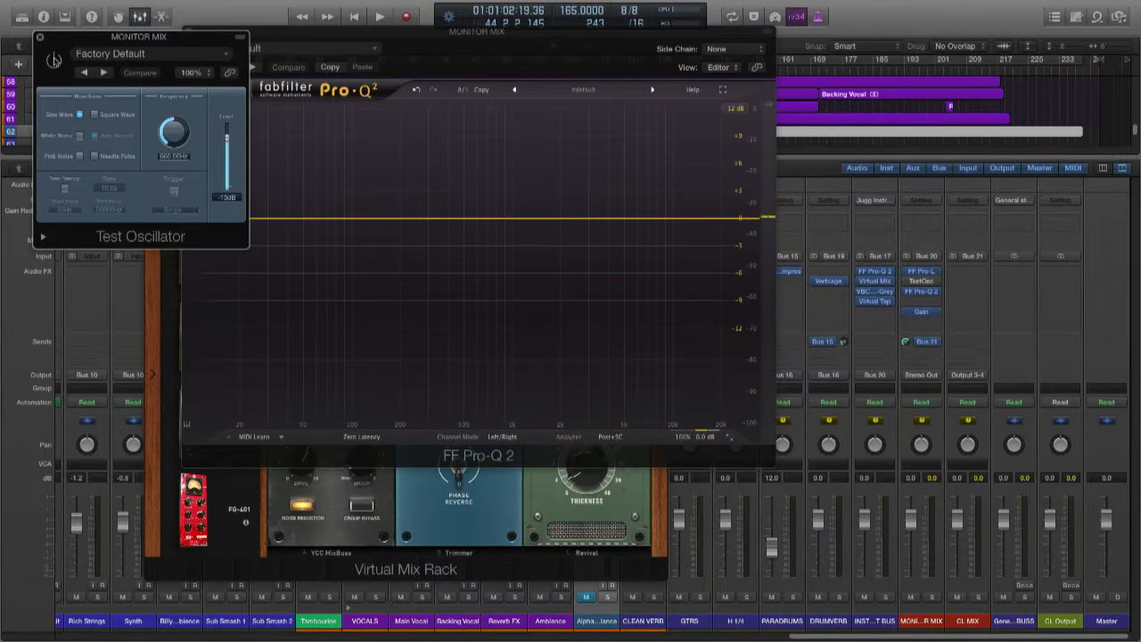
{"action": "left_click", "coordinate": [54, 61]}
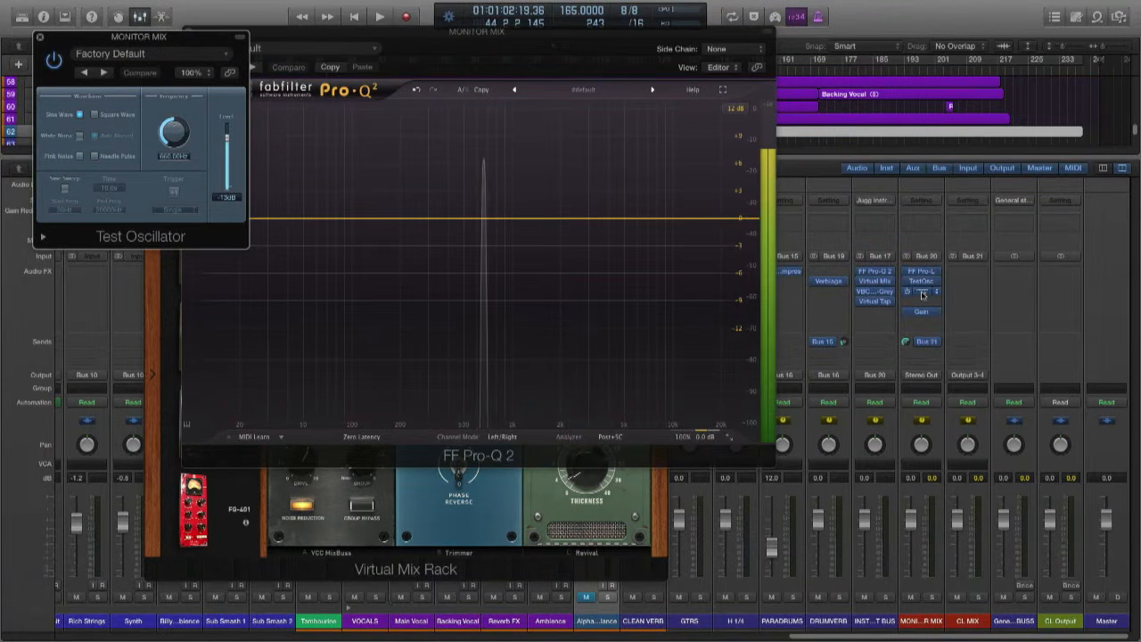
{"action": "left_click", "coordinate": [923, 294]}
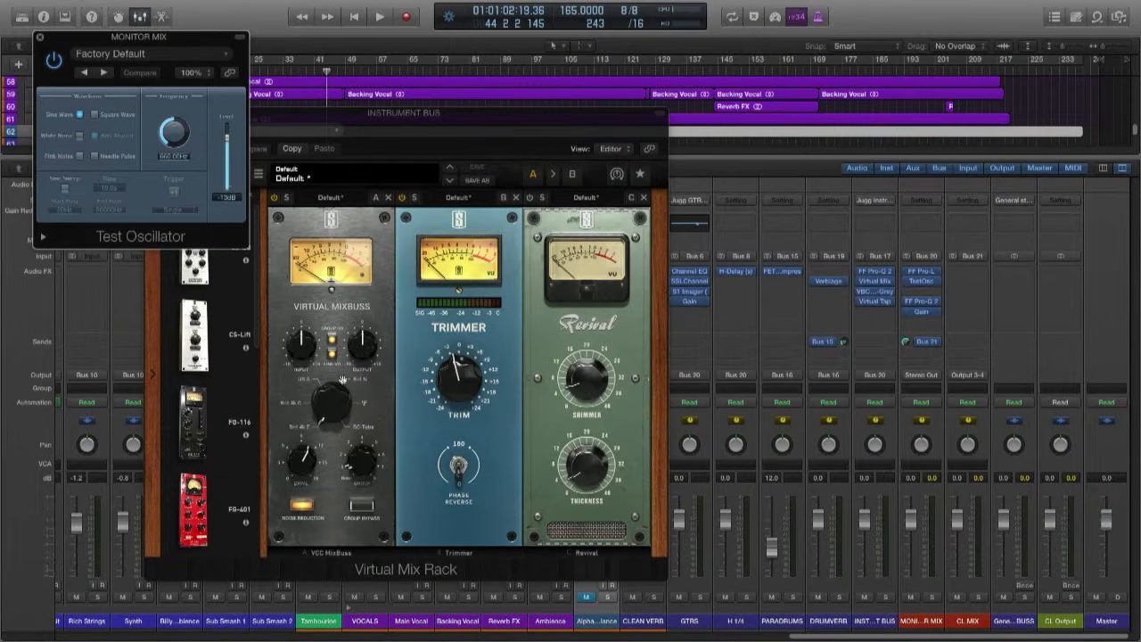
- Insert a stereo Slate Virtual Tape Machines in the freed slot between the Test Oscillator and FF Pro-Q 2
{"action": "left_click", "coordinate": [935, 301]}
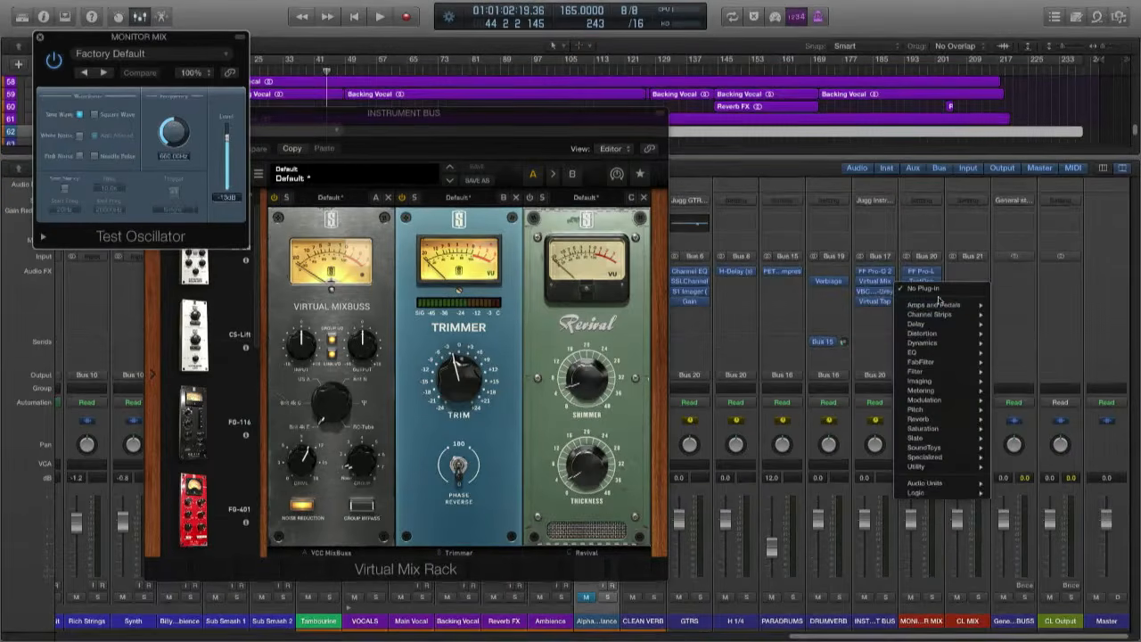
{"action": "mouse_move", "coordinate": [916, 437]}
{"action": "mouse_move", "coordinate": [972, 438]}
{"action": "mouse_move", "coordinate": [974, 495]}
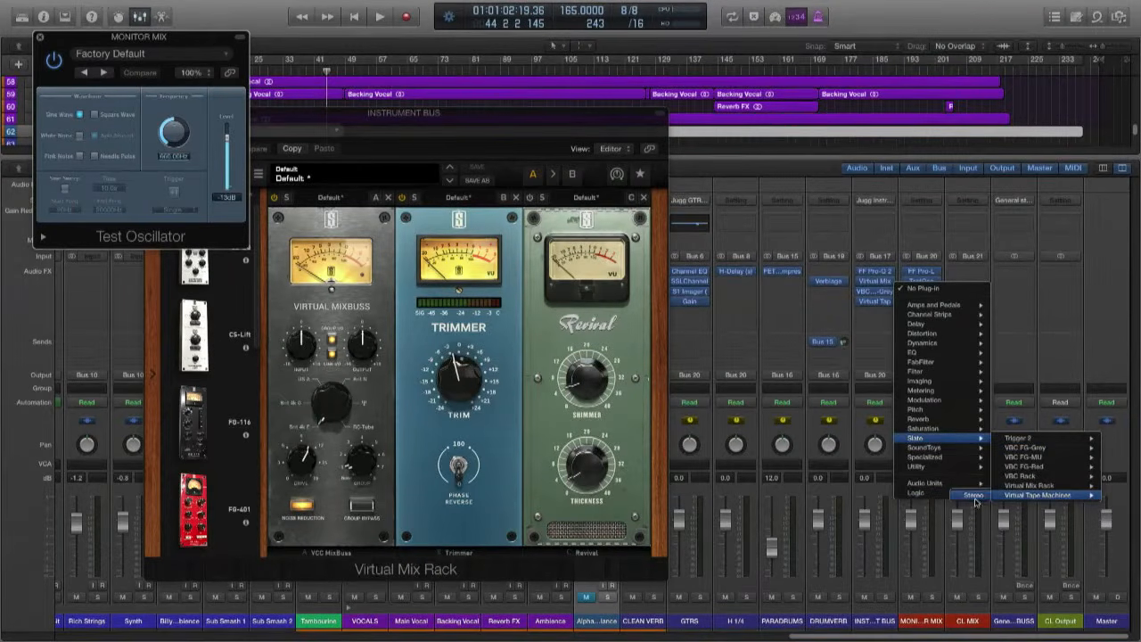
{"action": "left_click", "coordinate": [1037, 495]}
- Reopen the MONITOR MIX's Pro-Q 2 and arrange it beside the Virtual Tape Machines so the analyzer and tape controls are both visible
{"action": "left_click_drag", "start_coordinate": [330, 51], "coordinate": [704, 49]}
{"action": "left_click_drag", "start_coordinate": [276, 114], "coordinate": [305, 25]}
{"action": "left_click_drag", "start_coordinate": [901, 43], "coordinate": [730, 116]}
{"action": "left_click", "coordinate": [176, 26]}
{"action": "left_click", "coordinate": [921, 302]}
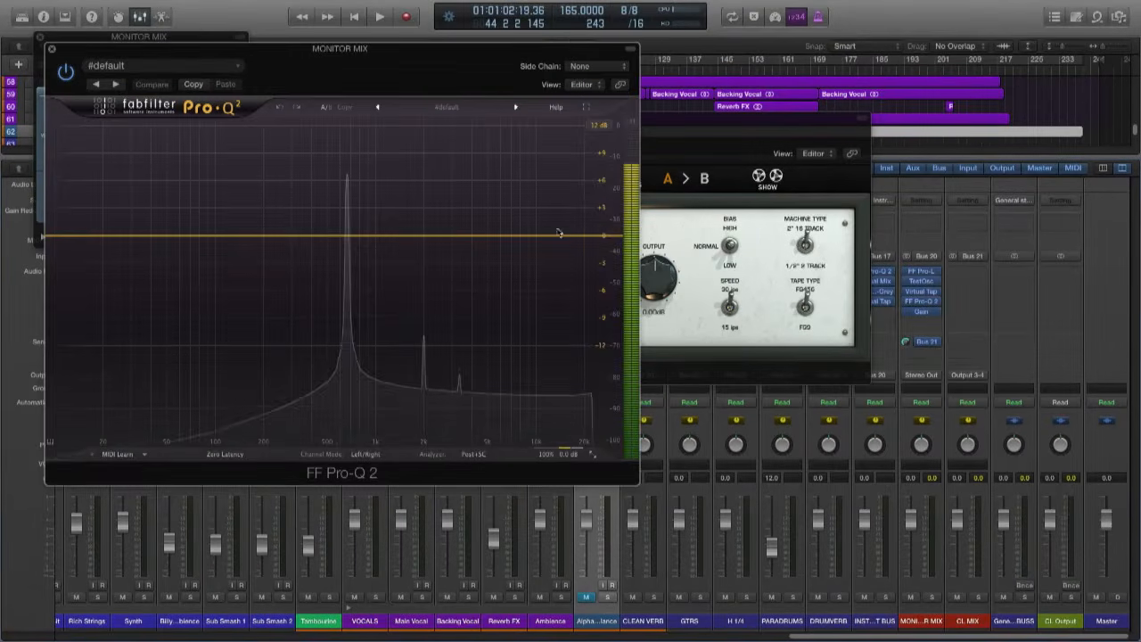
{"action": "left_click_drag", "start_coordinate": [713, 120], "coordinate": [957, 8]}
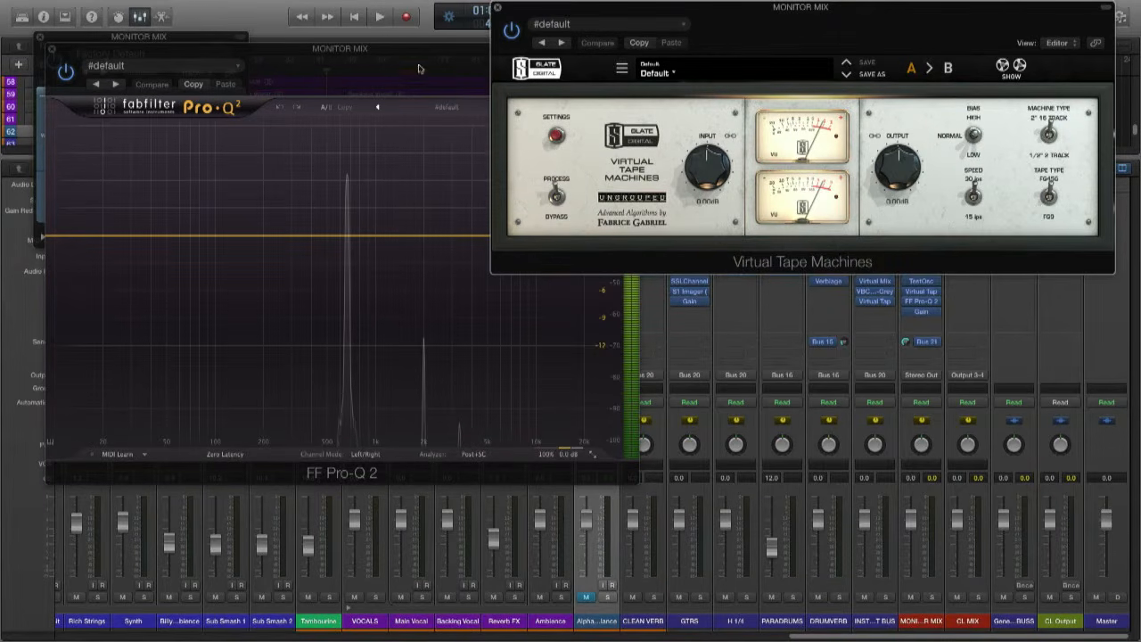
- Drive the Virtual Tape Machines' input to about +11.6 dB and +16 dB to compare harmonics, finishing at about +1.80 dB
{"action": "left_click", "coordinate": [557, 196]}
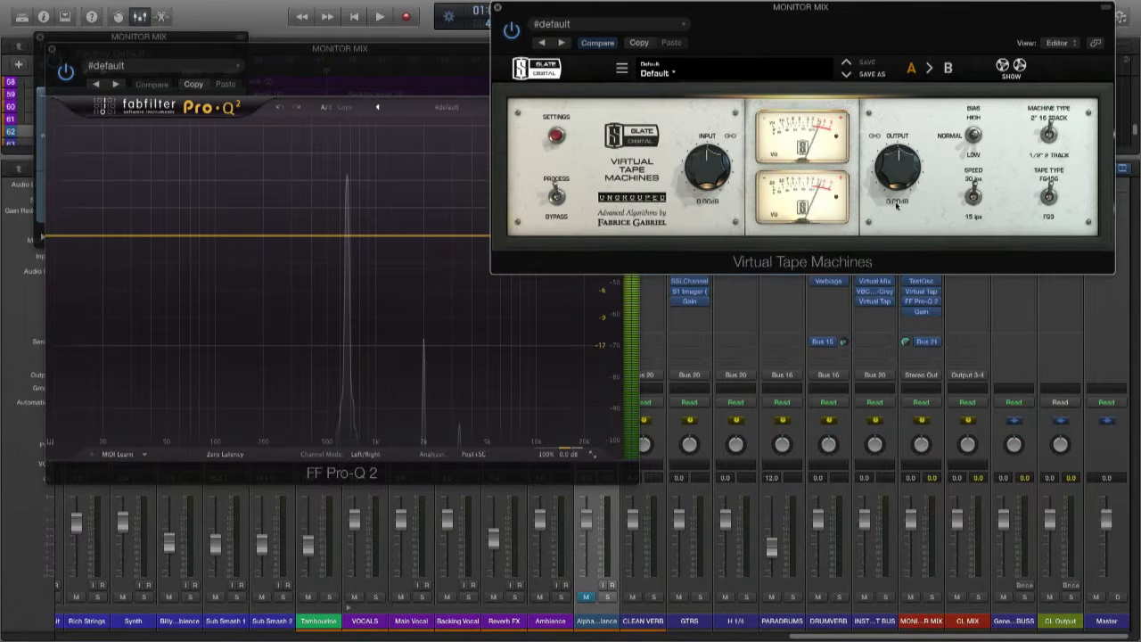
{"action": "left_click_drag", "start_coordinate": [711, 178], "coordinate": [706, 161]}
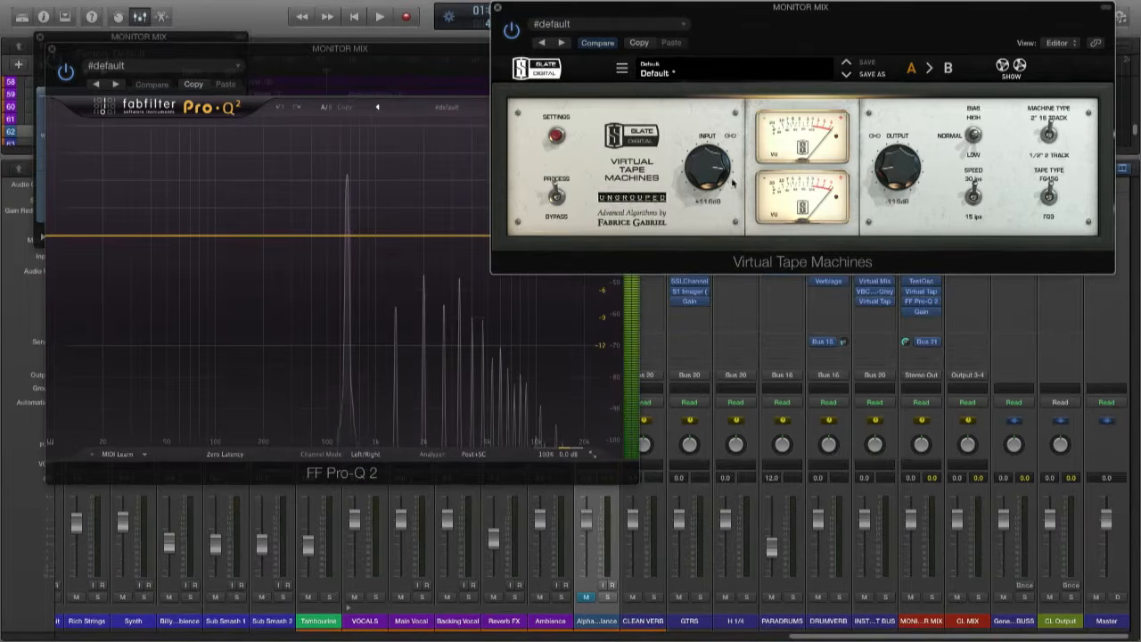
{"action": "left_click_drag", "start_coordinate": [698, 178], "coordinate": [702, 139]}
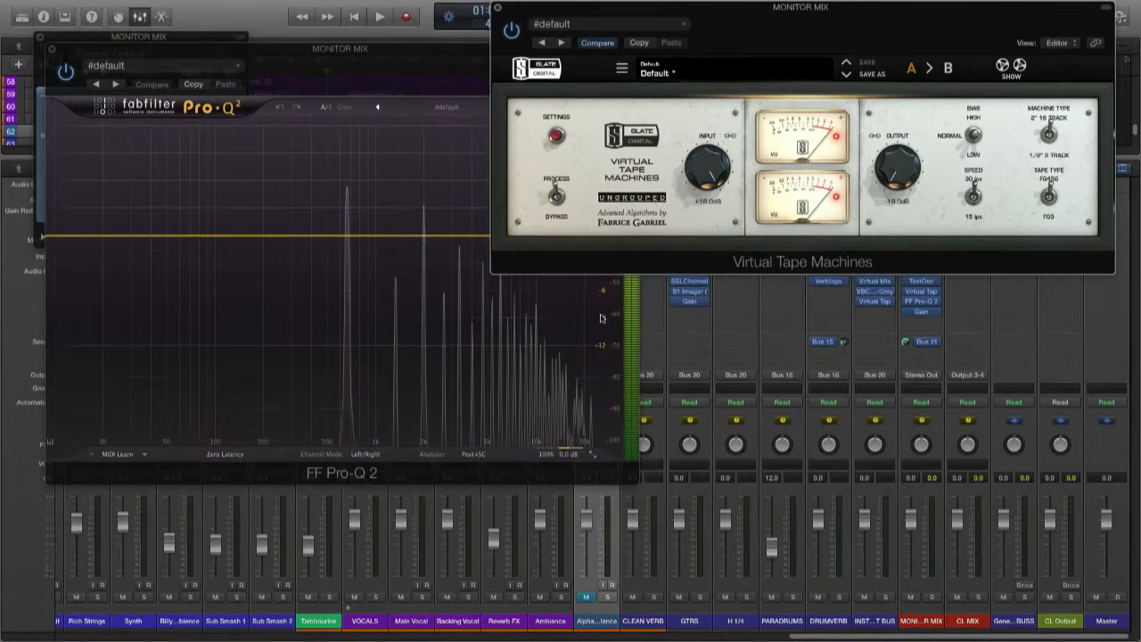
{"action": "left_click_drag", "start_coordinate": [697, 165], "coordinate": [704, 245]}
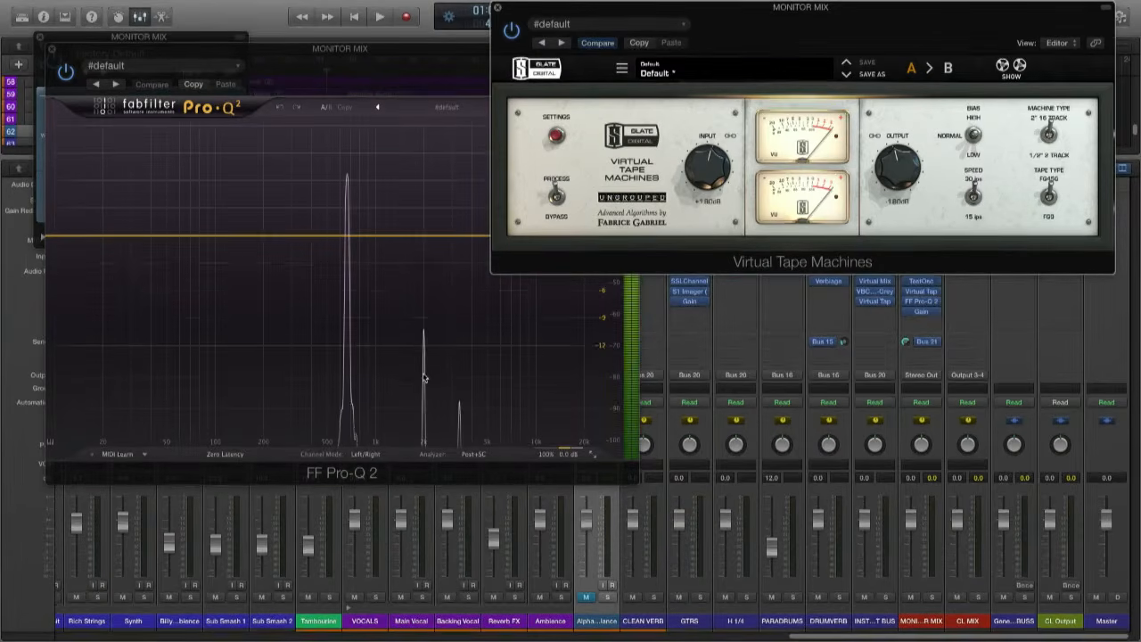
- Open the MONITOR MIX's Gain plug-in, raise its gain to about -21 dB, and move the Virtual Tape Machines clear of the analyzer
{"action": "left_click_drag", "start_coordinate": [828, 13], "coordinate": [680, 104]}
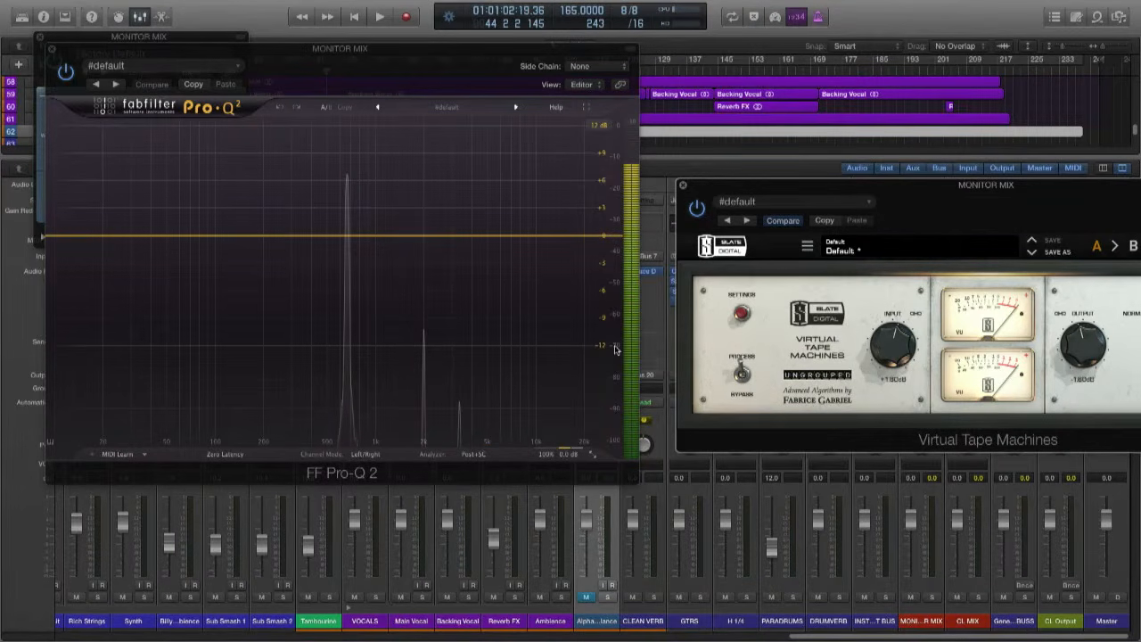
{"action": "left_click_drag", "start_coordinate": [1035, 184], "coordinate": [473, 193]}
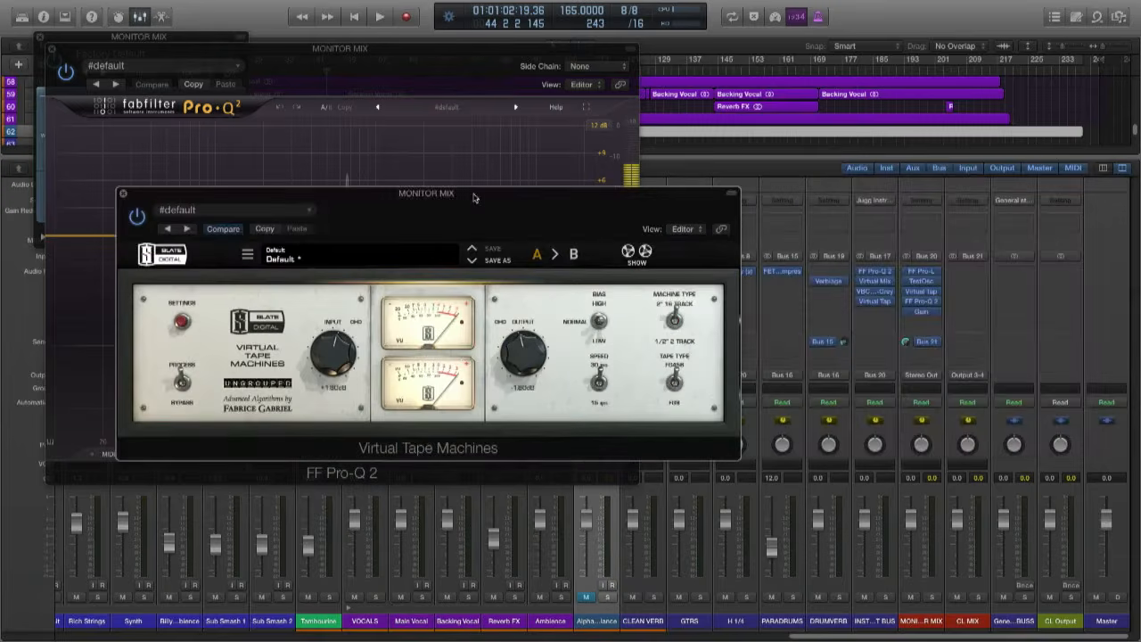
{"action": "left_click", "coordinate": [921, 311]}
{"action": "left_click_drag", "start_coordinate": [85, 188], "coordinate": [86, 157]}
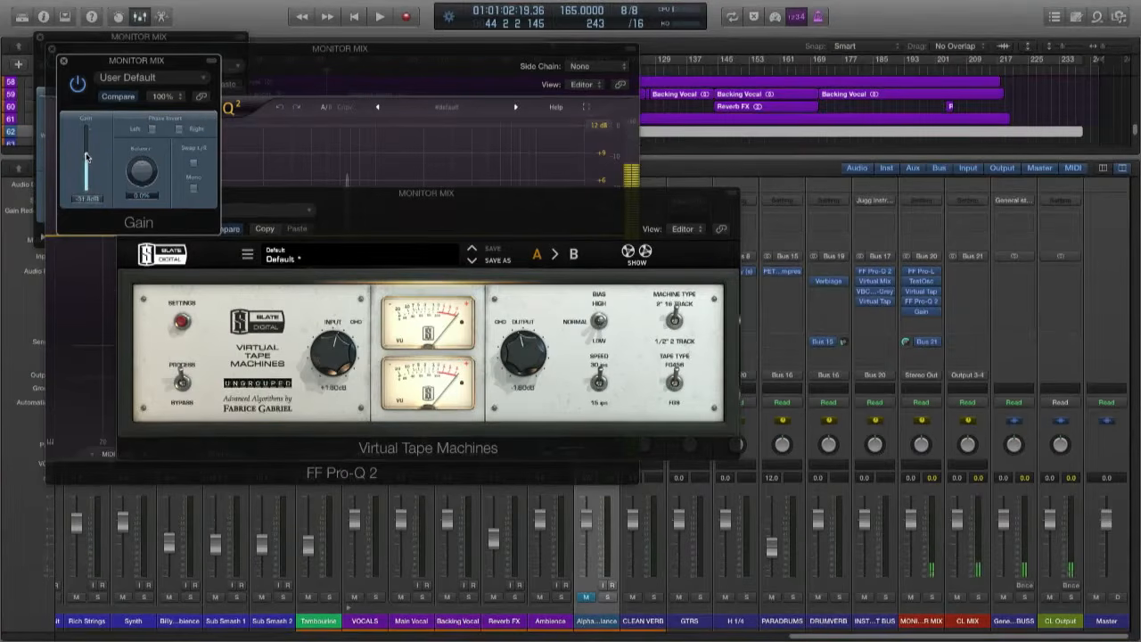
{"action": "left_click_drag", "start_coordinate": [262, 206], "coordinate": [662, 134]}
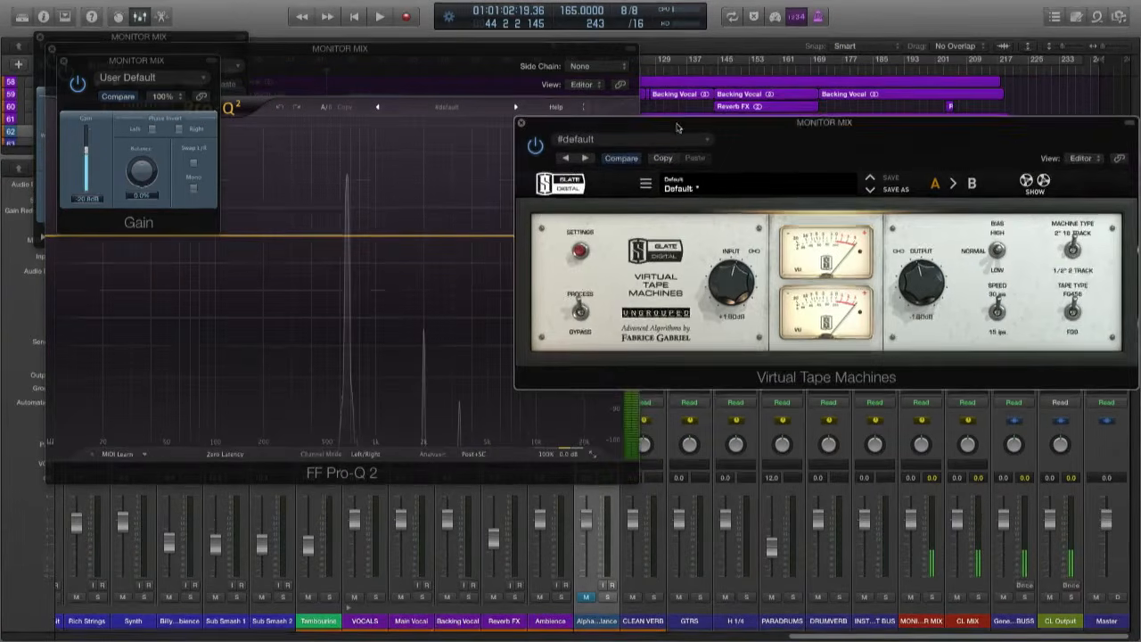
- Sweep the Virtual Tape Machines' input up and down, finishing at about +15.8 dB, and start playback
{"action": "left_click_drag", "start_coordinate": [718, 282], "coordinate": [715, 205]}
{"action": "left_click_drag", "start_coordinate": [728, 272], "coordinate": [737, 358]}
{"action": "left_click_drag", "start_coordinate": [733, 303], "coordinate": [730, 260]}
{"action": "key", "text": "space"}
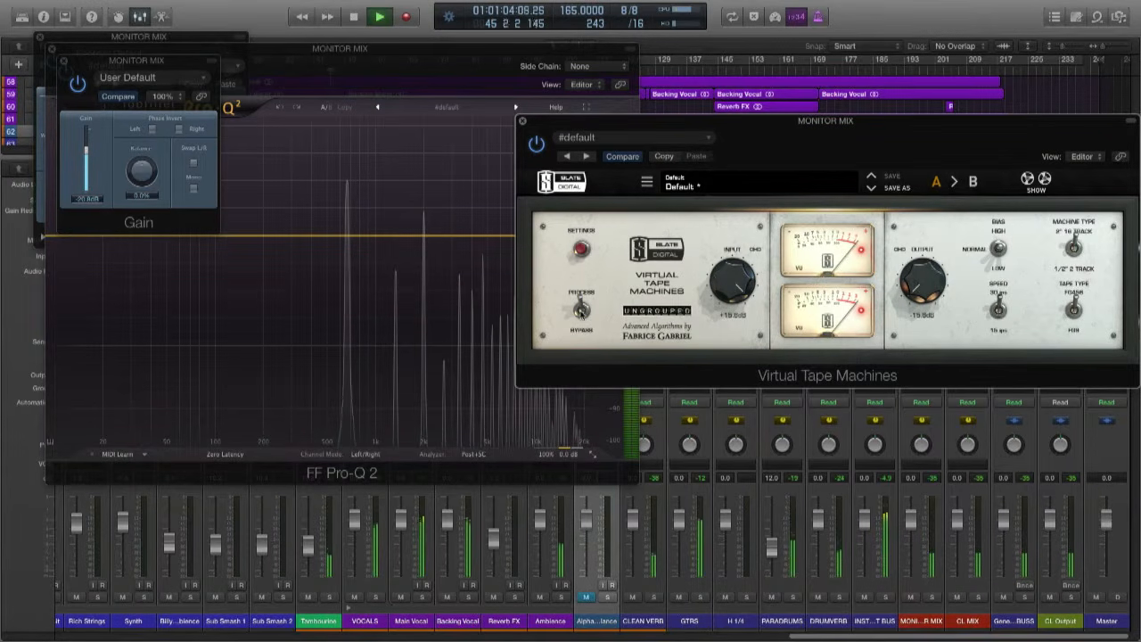
- Bypass and re-enable the Virtual Tape Machines' processing to compare the spectrum, lowering the Gain plug-in to -96 dB in between
{"action": "left_click", "coordinate": [580, 310]}
{"action": "left_click", "coordinate": [89, 204]}
{"action": "left_click_drag", "start_coordinate": [89, 203], "coordinate": [98, 338]}
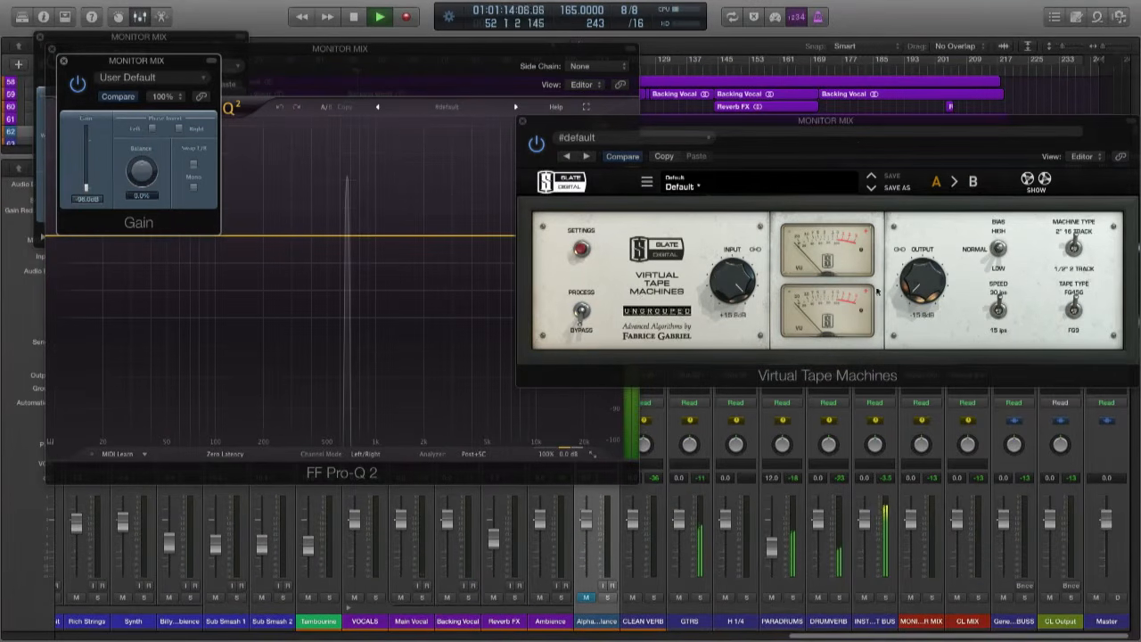
{"action": "left_click", "coordinate": [580, 310]}
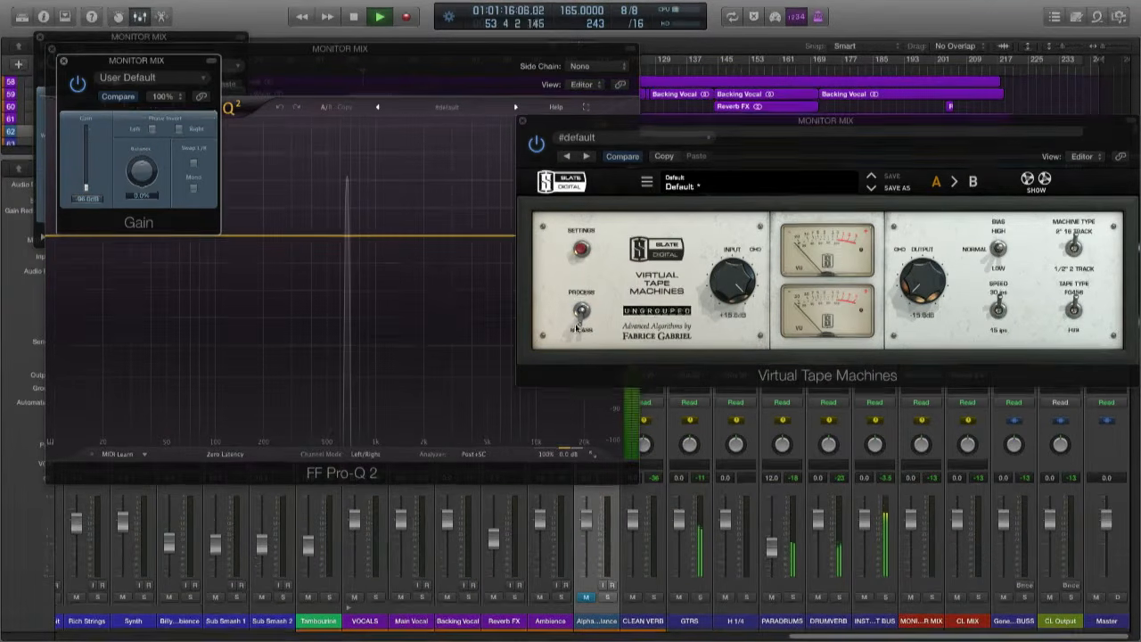
- Lower the Virtual Tape Machines' input to about +8.4 dB and switch to the other machine type to compare its harmonics
{"action": "left_click_drag", "start_coordinate": [738, 296], "coordinate": [741, 335]}
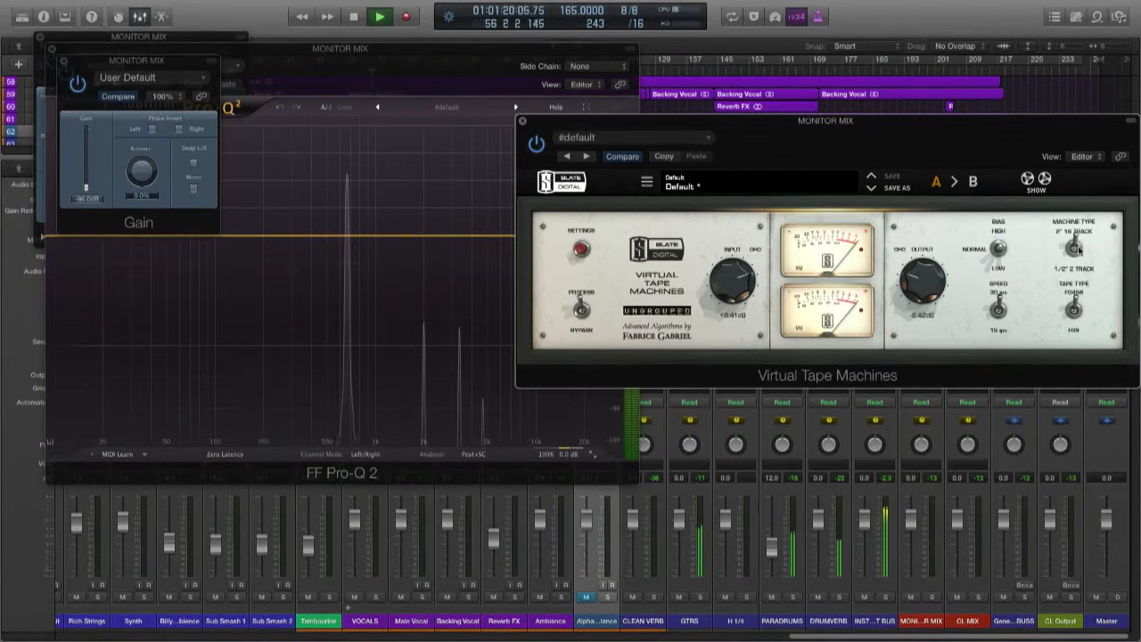
{"action": "left_click", "coordinate": [1078, 251]}
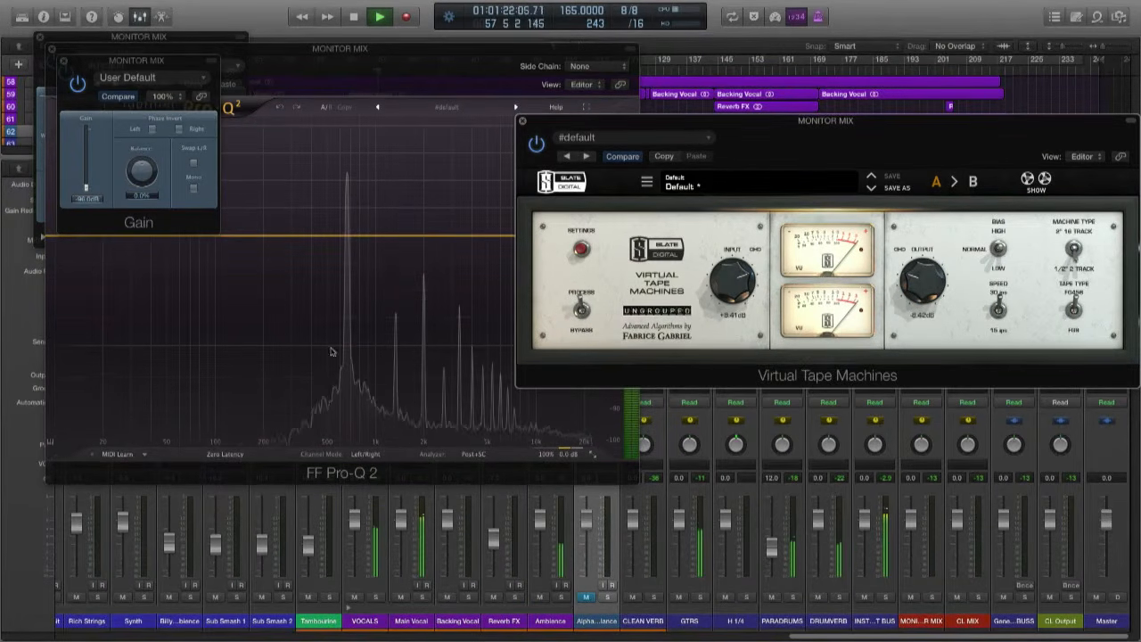
- Move the Virtual Tape Machines off the analyzer and drive its input to about +16 dB, finishing at about +10.4 dB
{"action": "left_click_drag", "start_coordinate": [585, 122], "coordinate": [620, 17]}
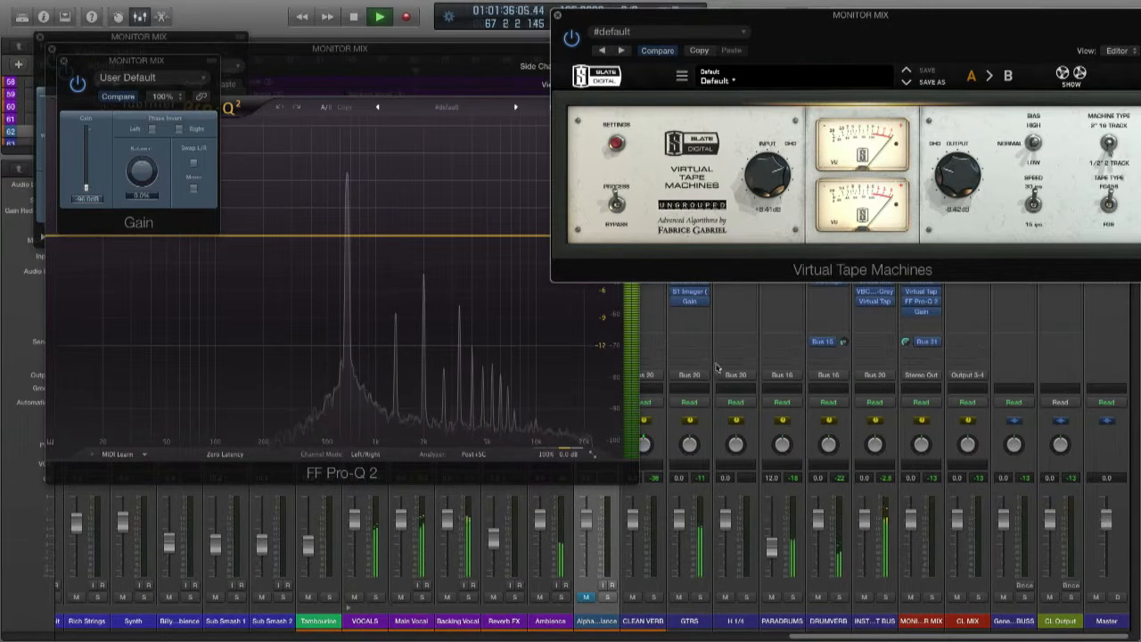
{"action": "left_click_drag", "start_coordinate": [757, 174], "coordinate": [748, 207]}
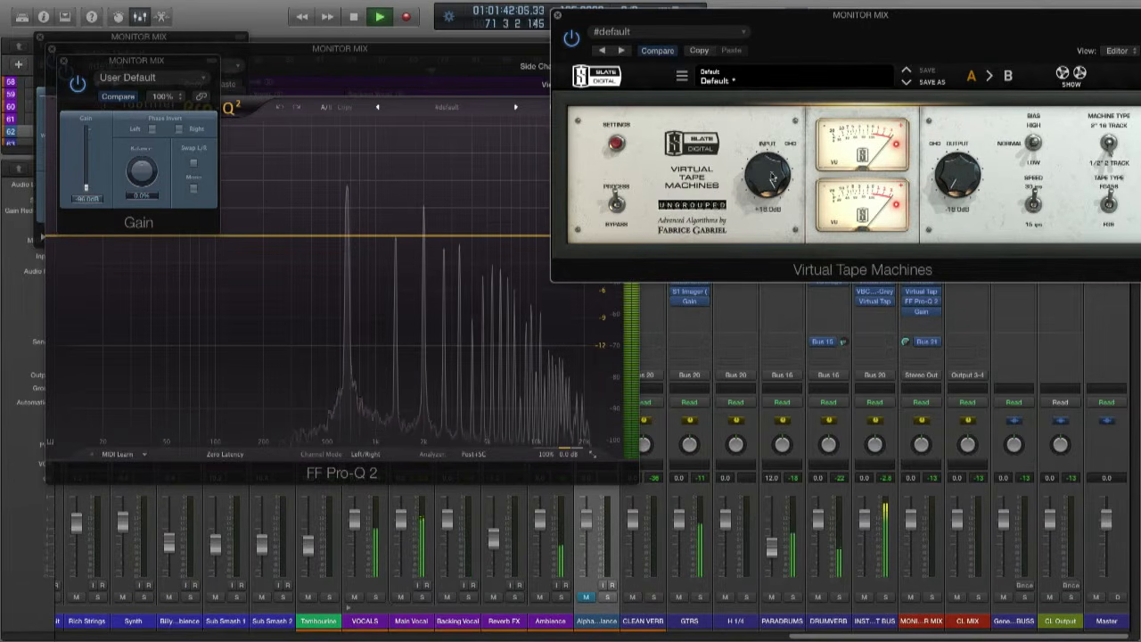
{"action": "left_click_drag", "start_coordinate": [772, 177], "coordinate": [763, 241]}
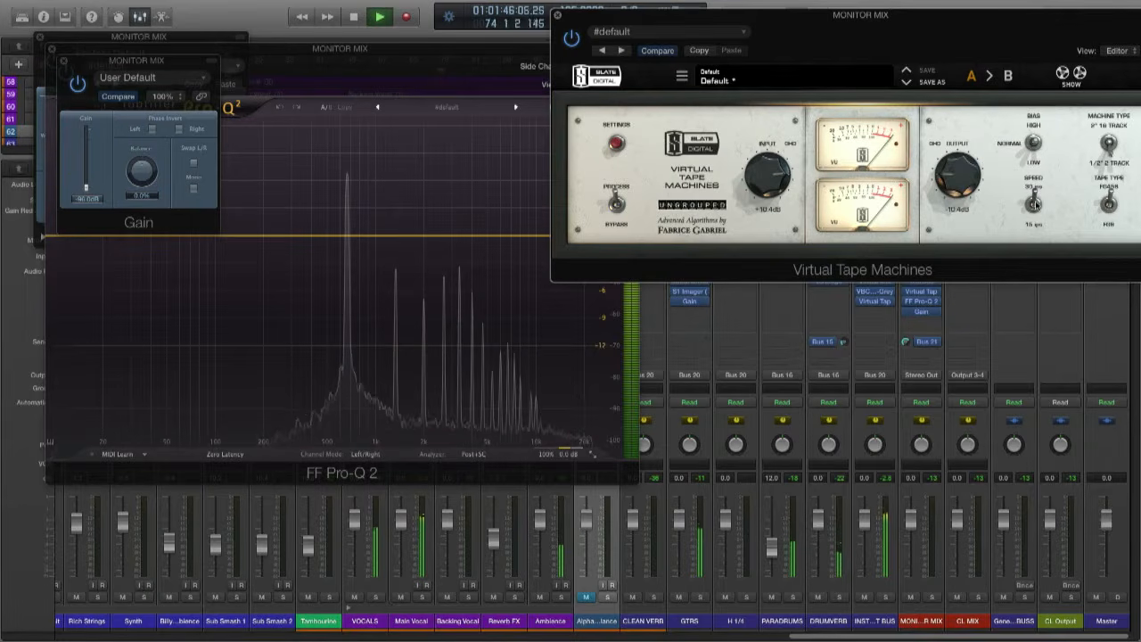
- Toggle the tape speed between 30 ips and 15 ips, raising the Gain plug-in to about -25.7 dB and the tape input to about +16 dB
{"action": "left_click", "coordinate": [1035, 207]}
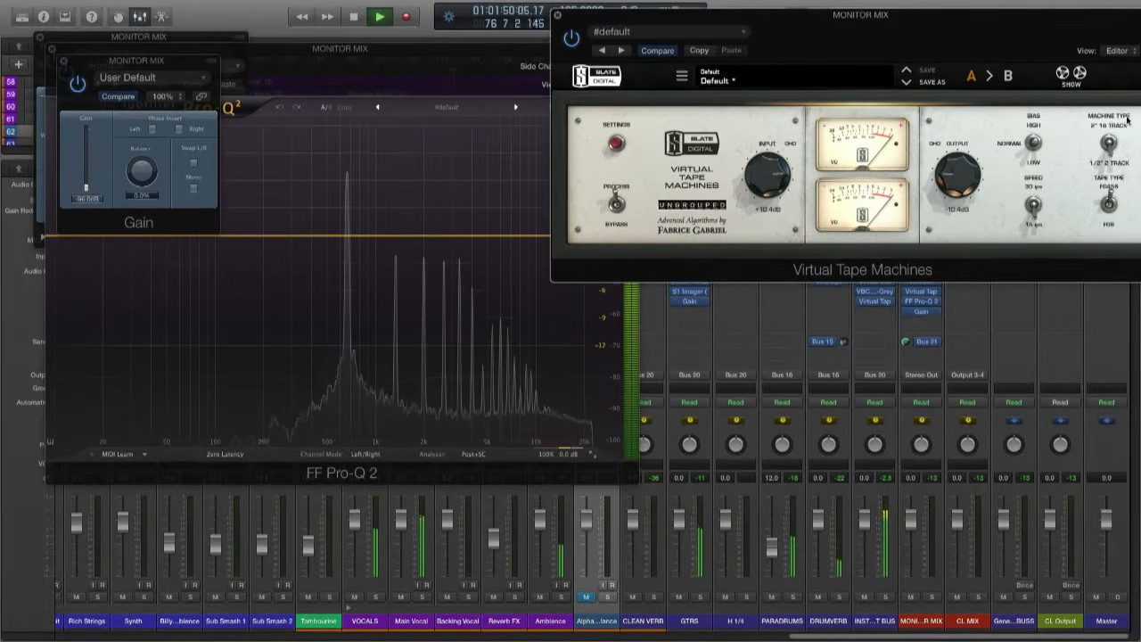
{"action": "left_click", "coordinate": [1034, 207]}
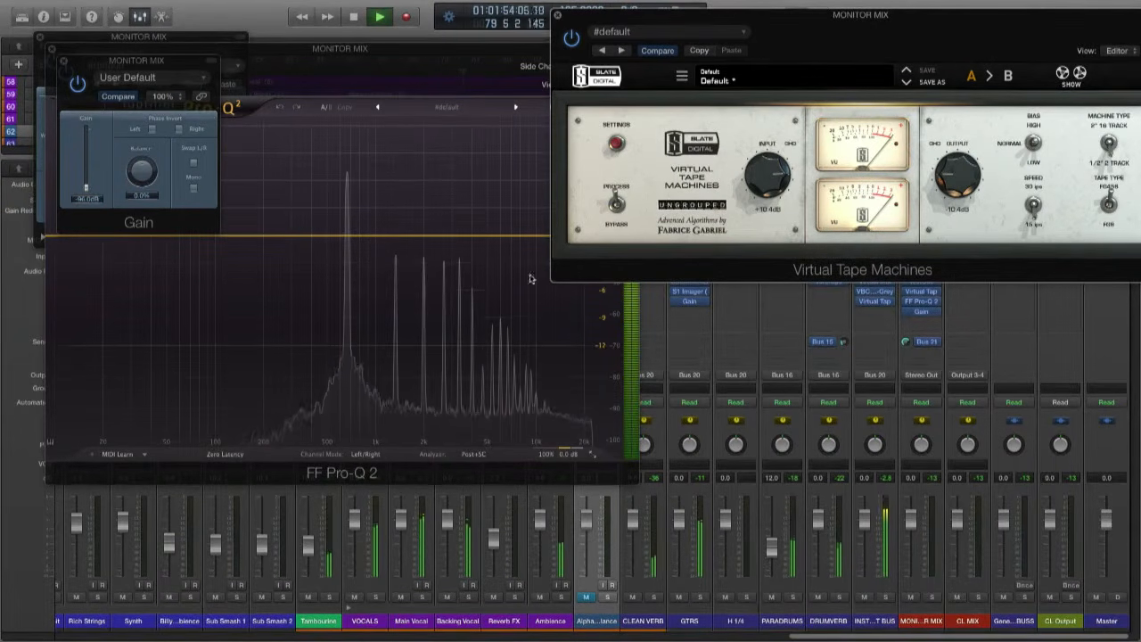
{"action": "left_click_drag", "start_coordinate": [85, 190], "coordinate": [86, 148]}
{"action": "left_click", "coordinate": [1032, 207]}
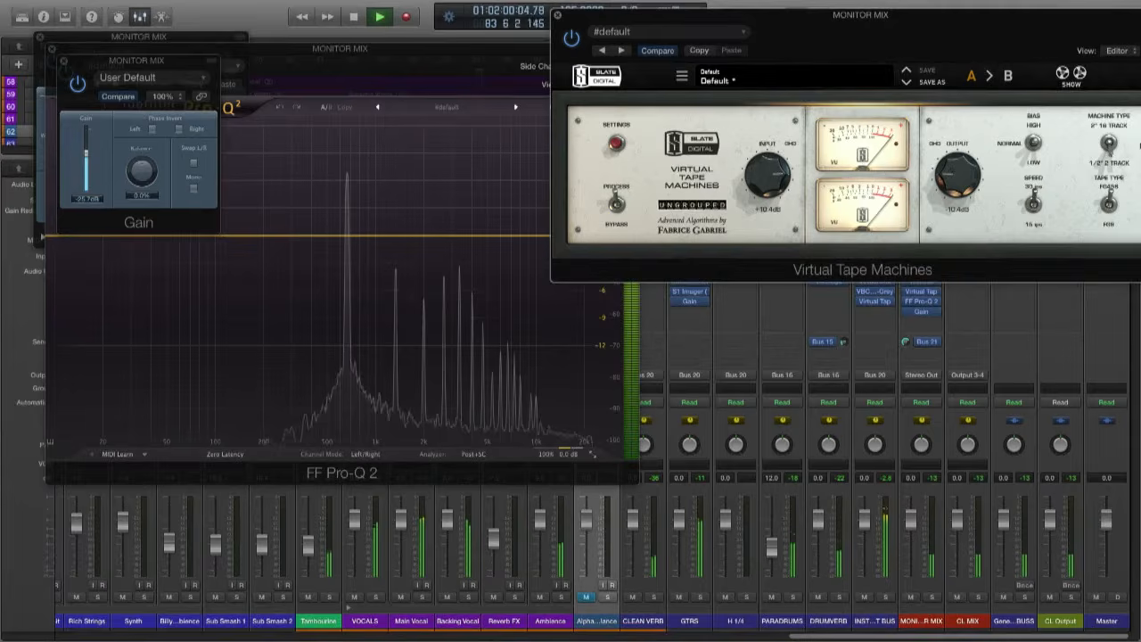
{"action": "left_click", "coordinate": [1033, 207]}
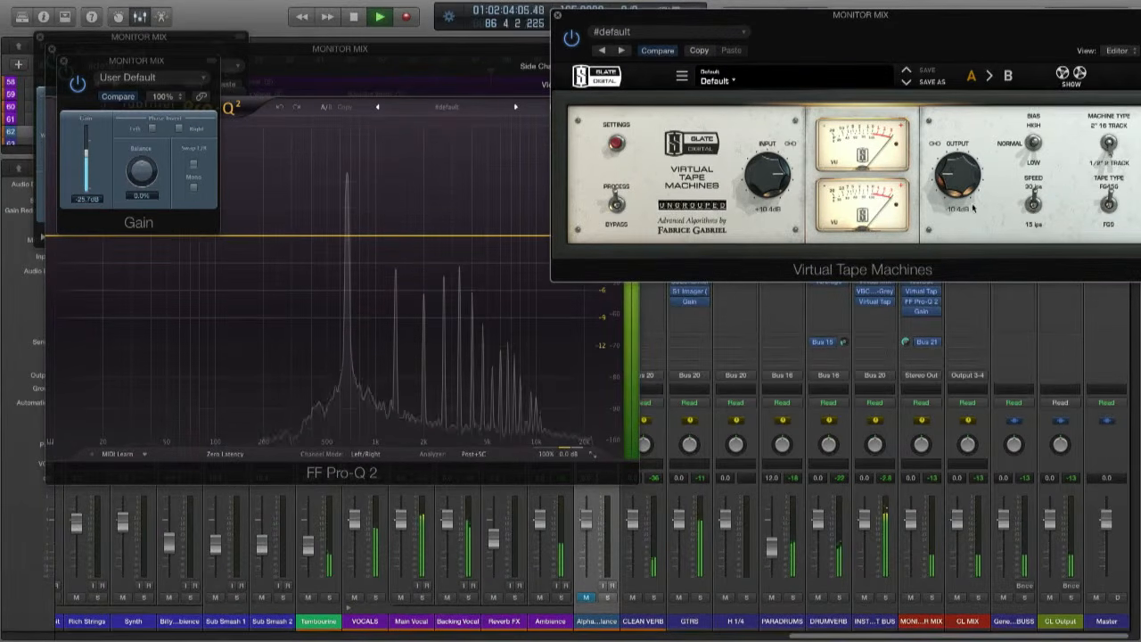
{"action": "left_click", "coordinate": [1036, 209]}
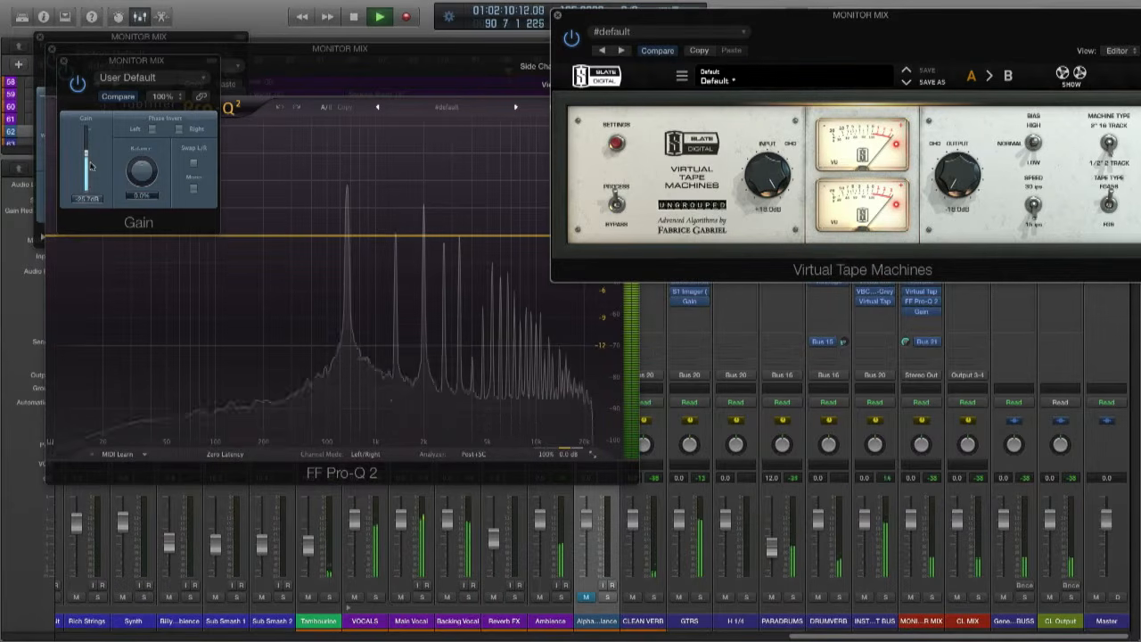
- Lower the Gain plug-in to -96 dB and reduce the Virtual Tape Machines' input to about -1 dB
{"action": "left_click_drag", "start_coordinate": [87, 156], "coordinate": [107, 247]}
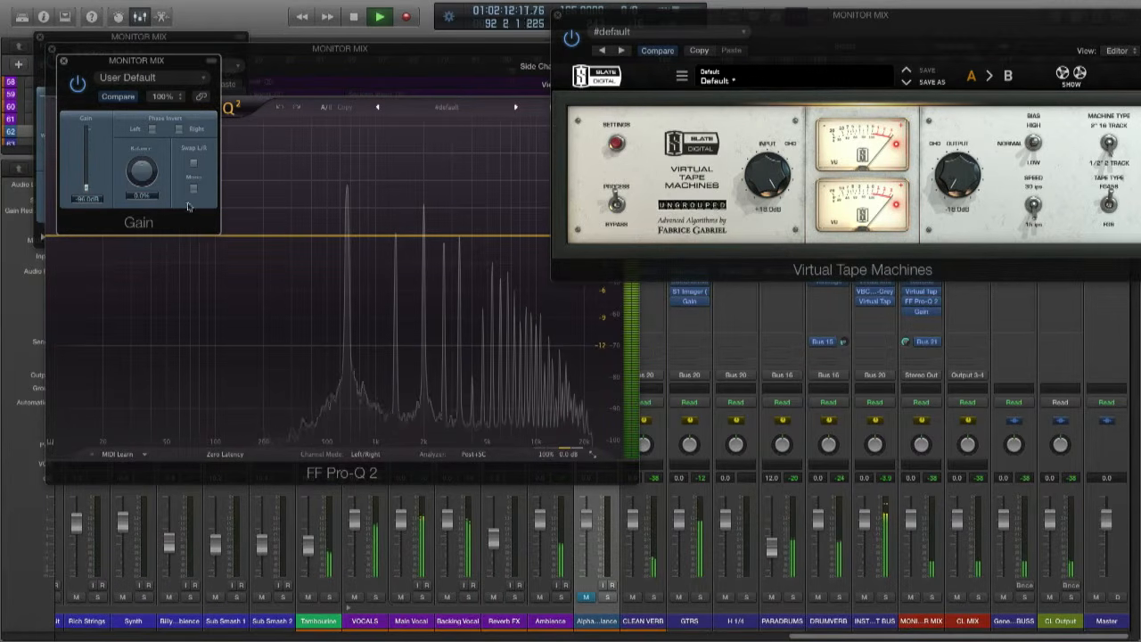
{"action": "left_click_drag", "start_coordinate": [757, 171], "coordinate": [790, 327]}
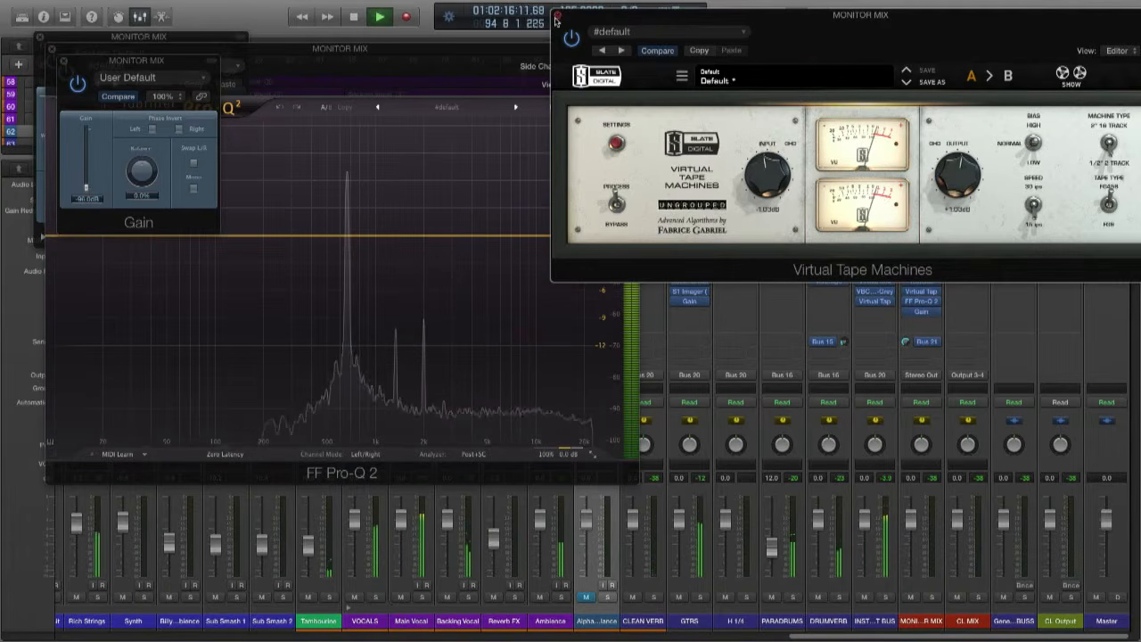